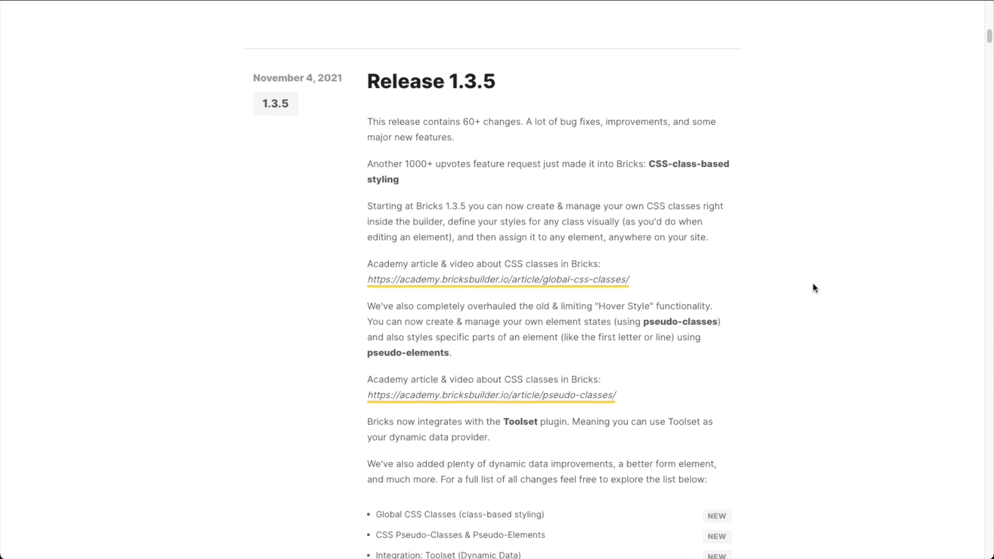
# Step: Select Hero Button 1 on the canvas and open its CSS class name entry
pyautogui.scroll(-3, 813, 282)
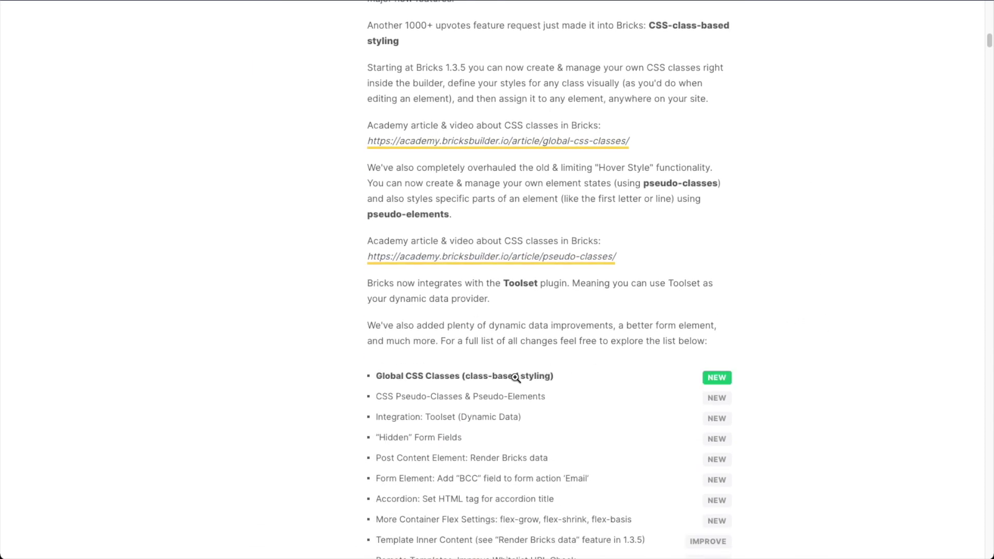
pyautogui.scroll(4, 319, 342)
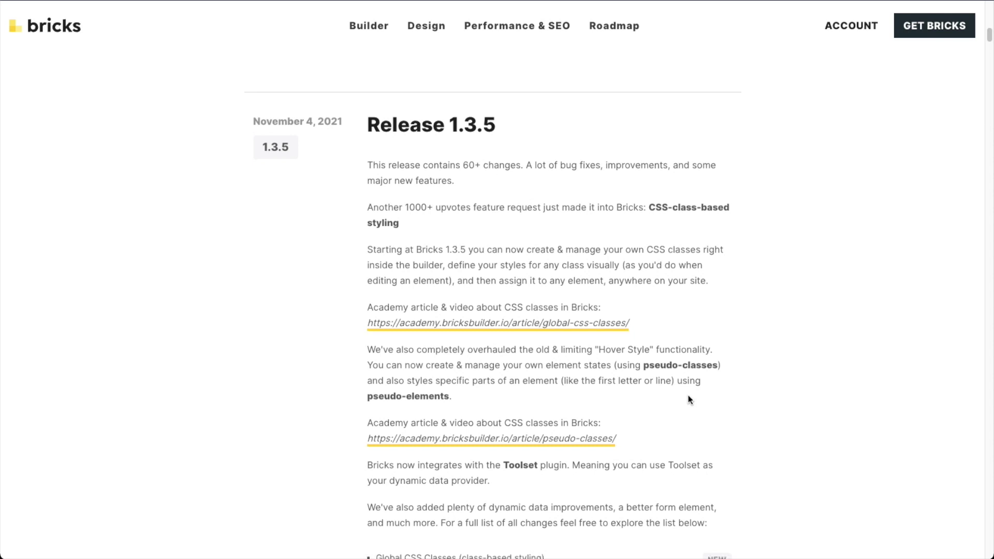
pyautogui.scroll(-6, 877, 344)
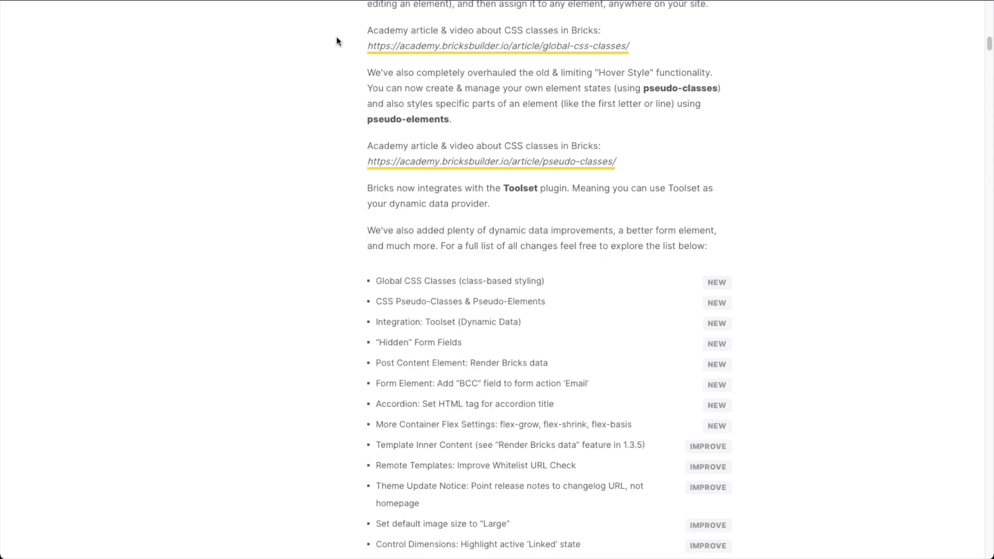
pyautogui.scroll(3, 357, 134)
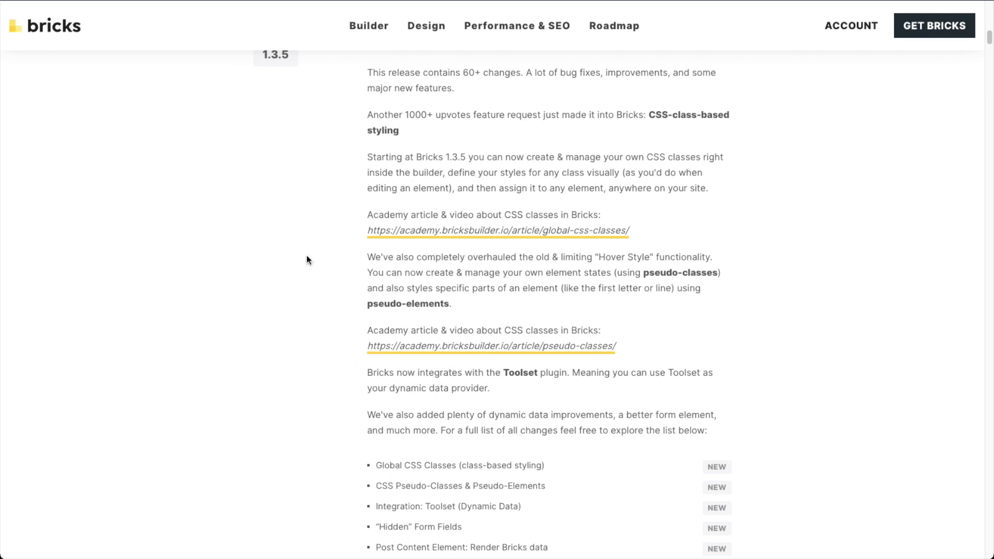
pyautogui.scroll(-4, 272, 275)
pyautogui.scroll(-5, 583, 408)
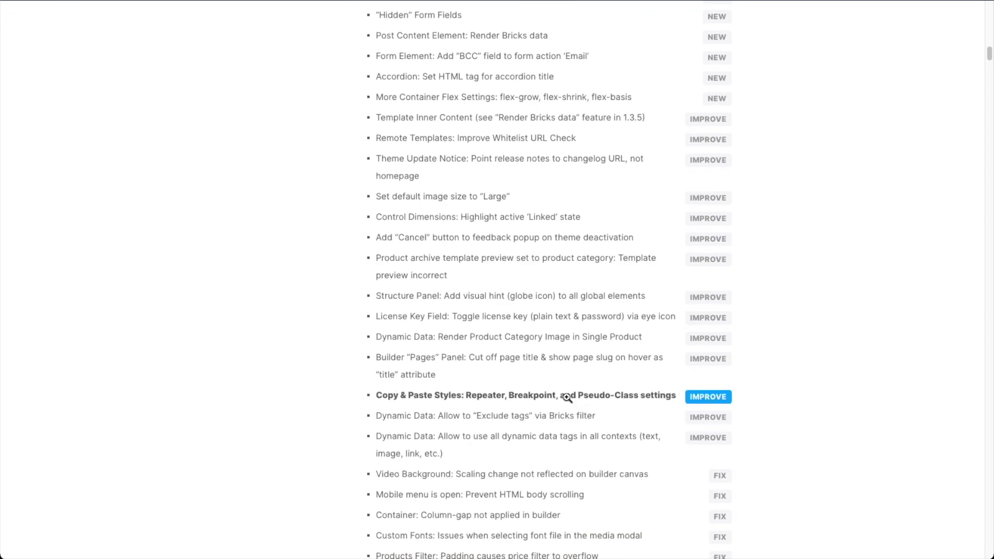
pyautogui.scroll(-5, 844, 342)
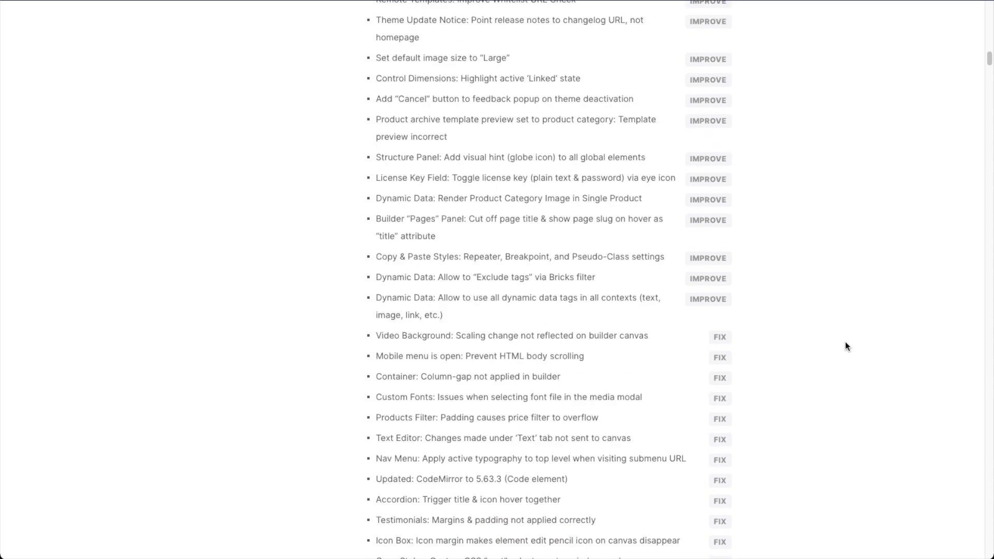
pyautogui.scroll(-10, 596, 323)
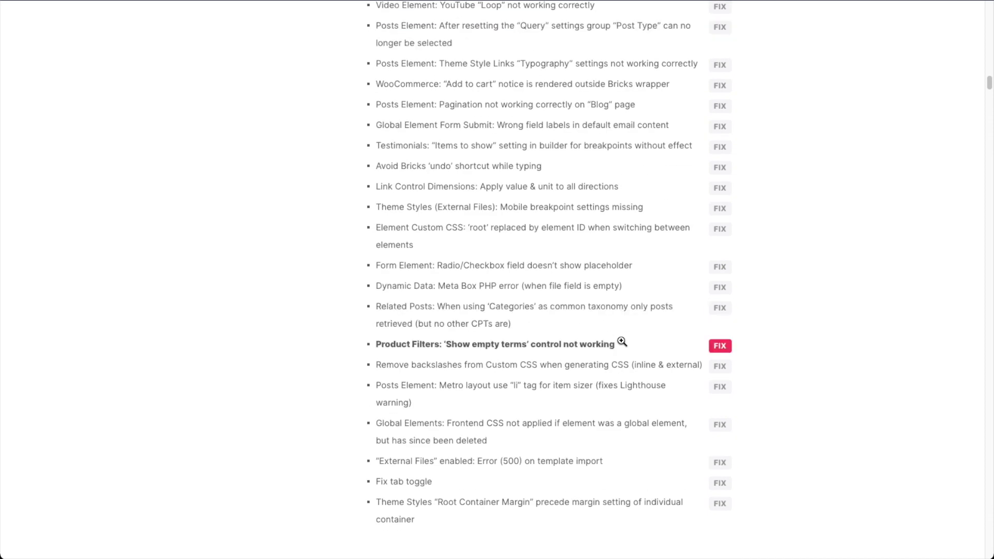
pyautogui.scroll(9, 621, 340)
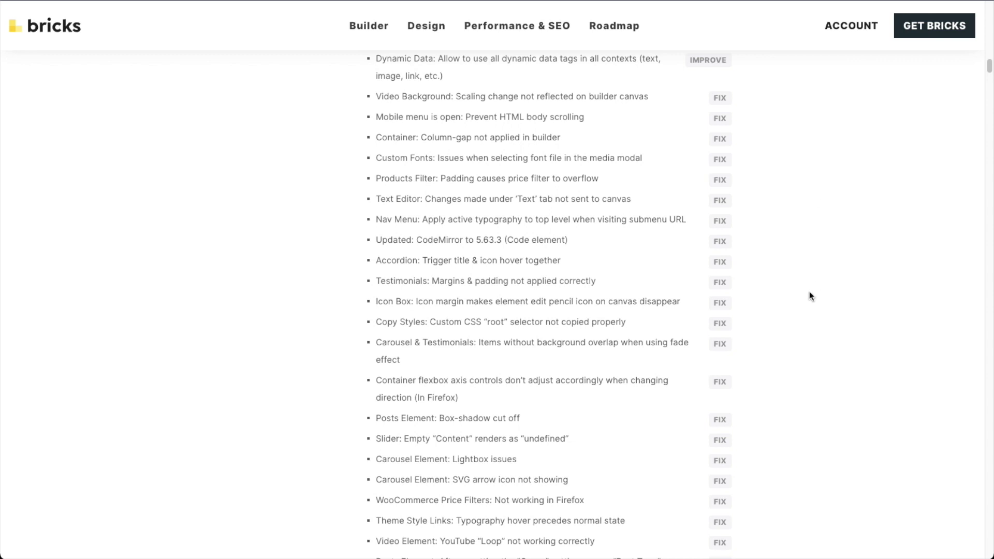
pyautogui.scroll(-5, 808, 290)
pyautogui.scroll(5, 569, 336)
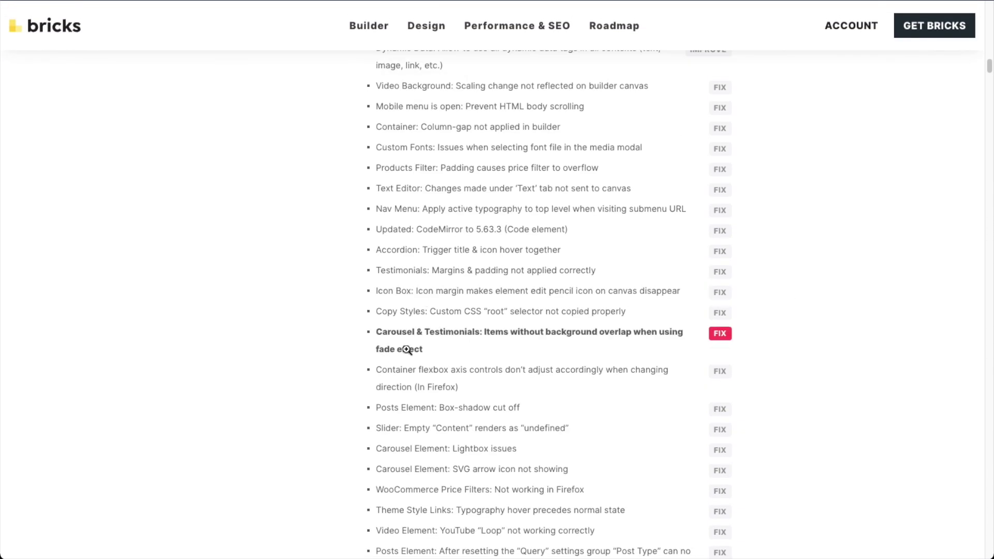
pyautogui.scroll(5, 770, 265)
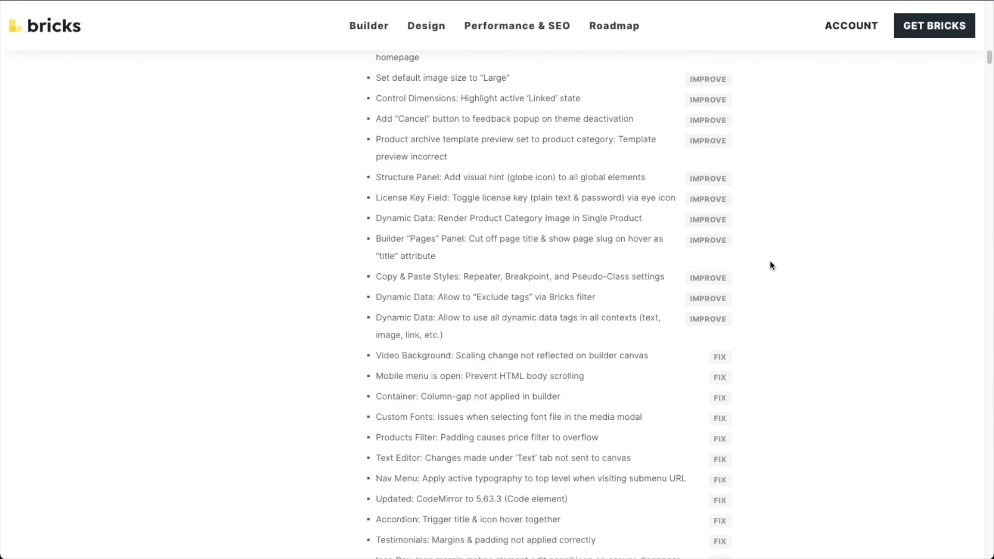
pyautogui.scroll(12, 770, 265)
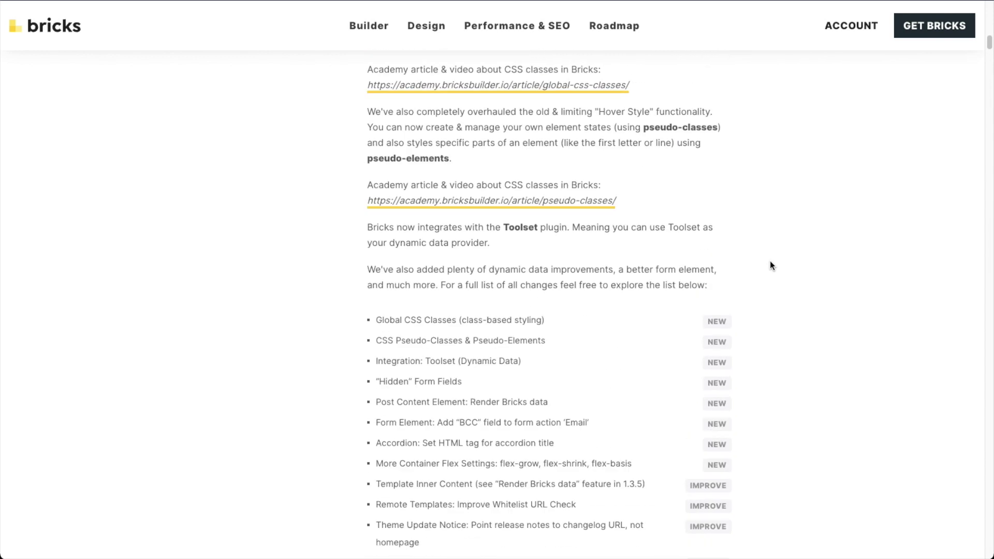
pyautogui.scroll(-1, 771, 265)
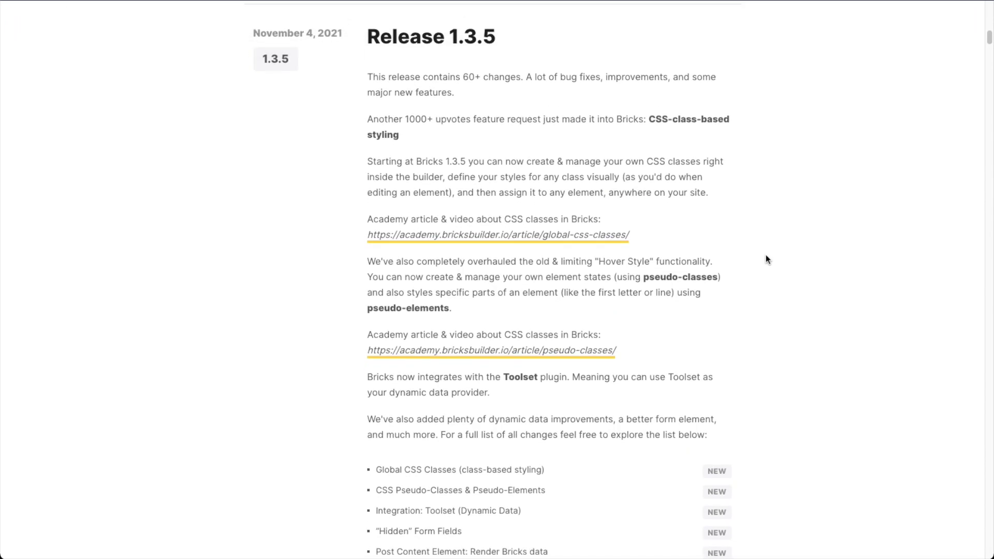
pyautogui.scroll(-2, 776, 317)
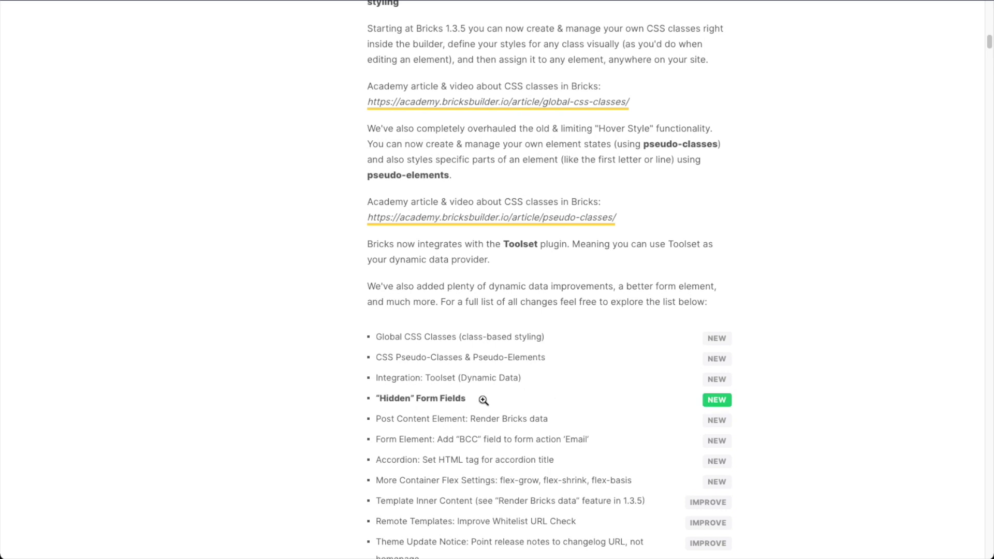
pyautogui.scroll(-1, 293, 402)
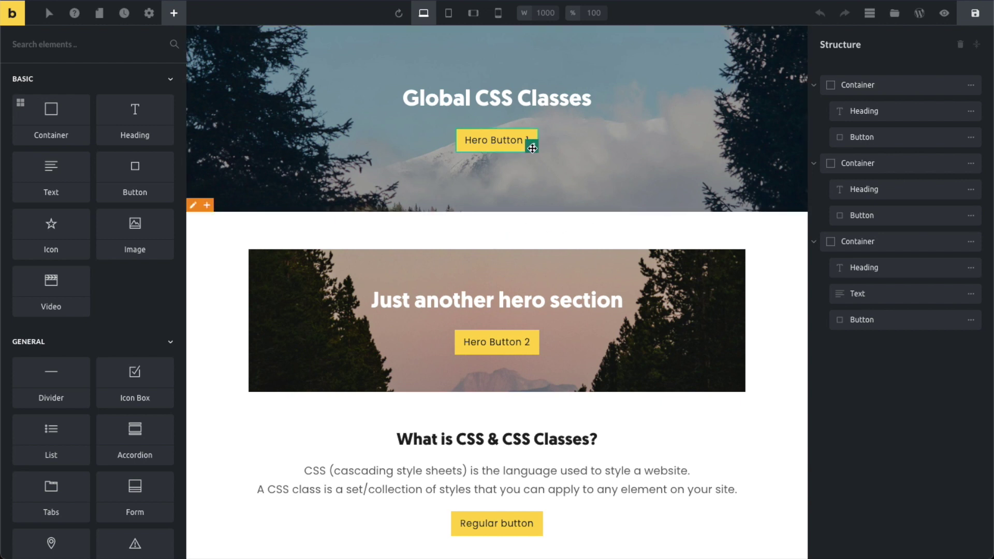
pyautogui.click(530, 145)
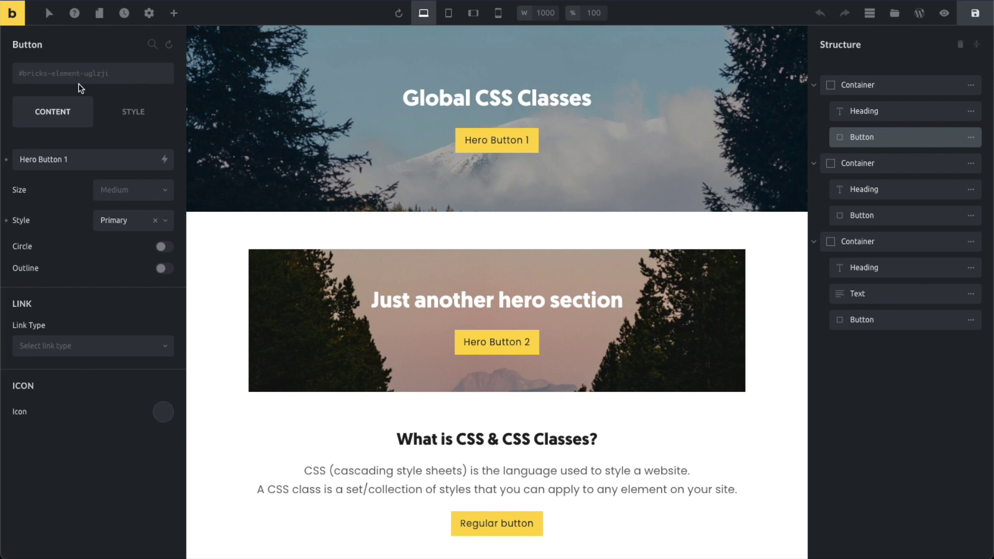
pyautogui.click(113, 79)
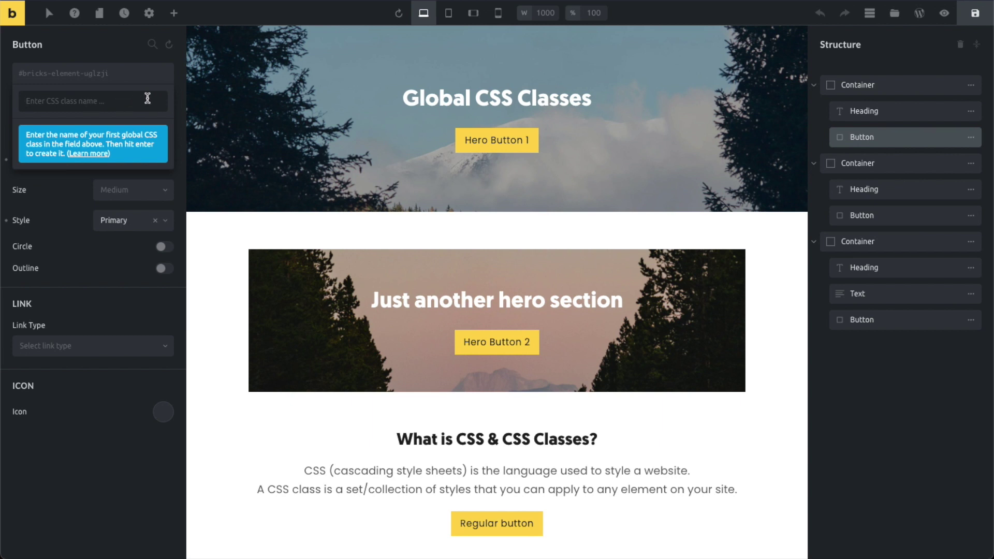
# Step: Create the global class button-dark on Hero Button 1 and check its applied classes
pyautogui.write('button-dark')
pyautogui.press('Return')
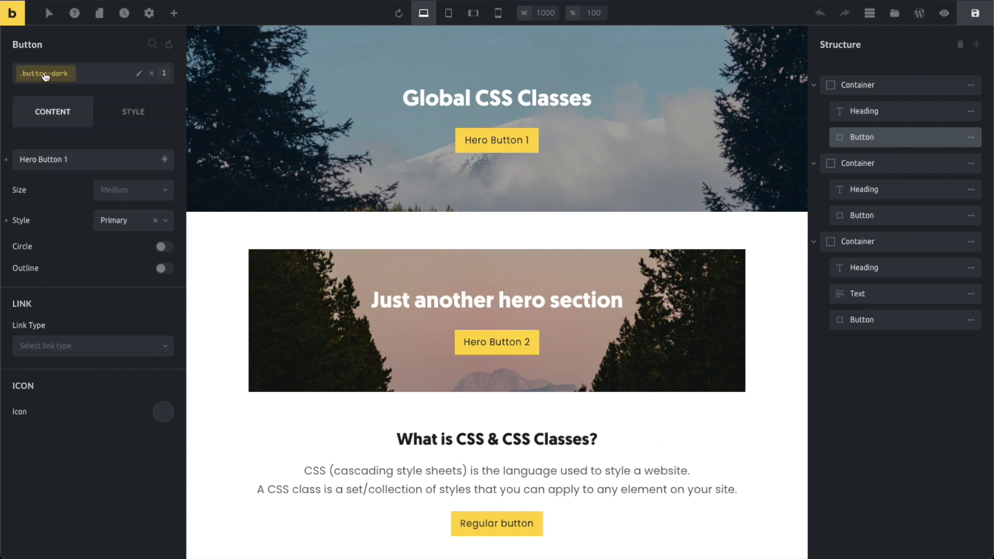
pyautogui.click(165, 75)
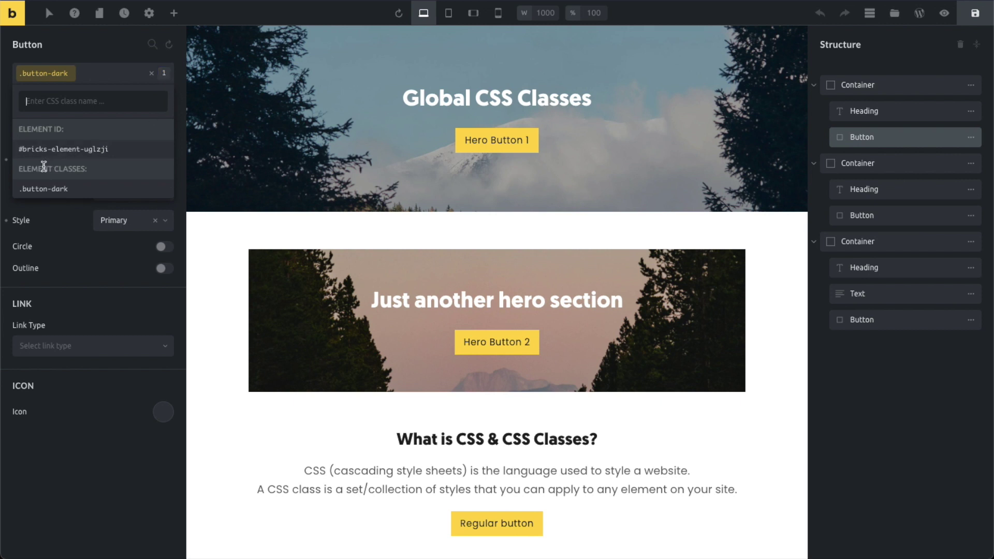
pyautogui.moveTo(19, 171); pyautogui.dragTo(93, 173)
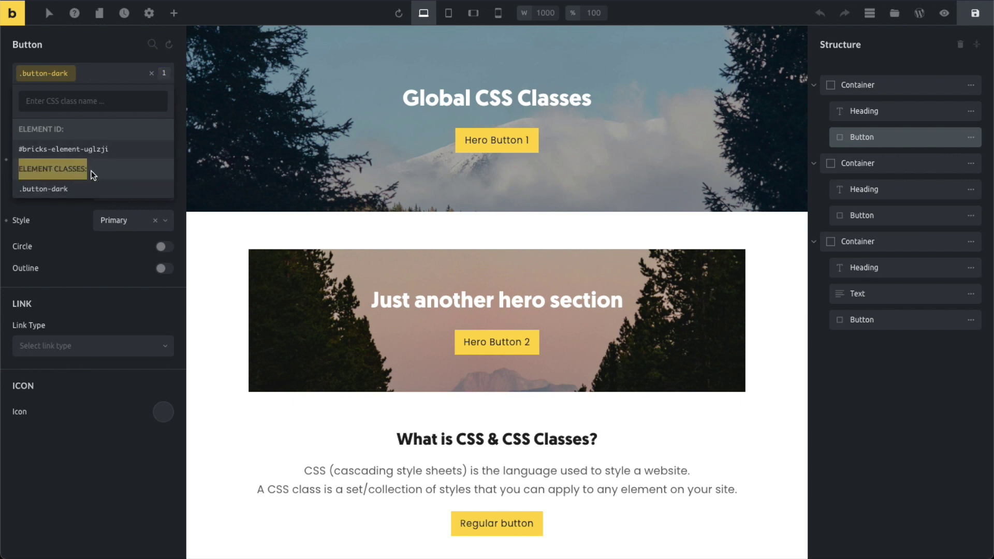
pyautogui.click(52, 190)
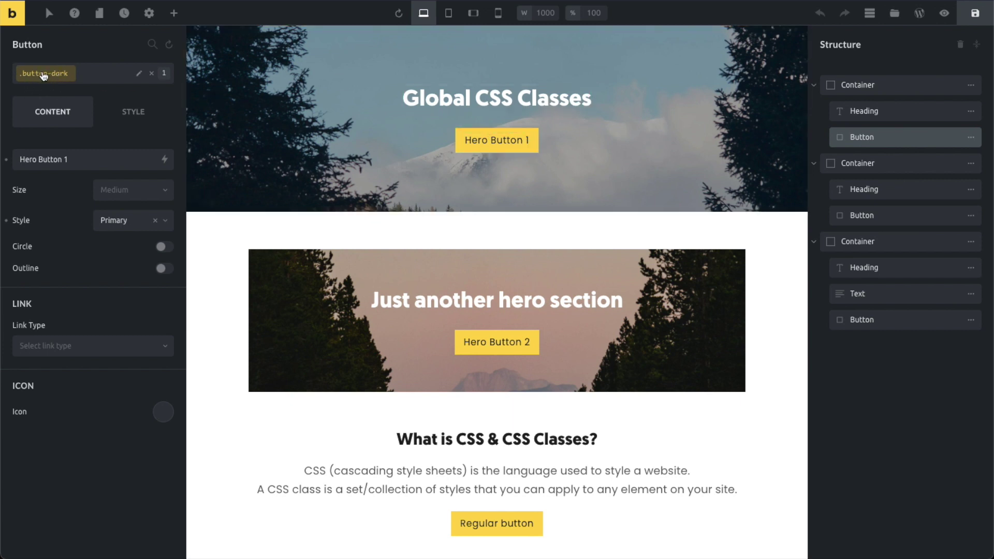
pyautogui.click(129, 112)
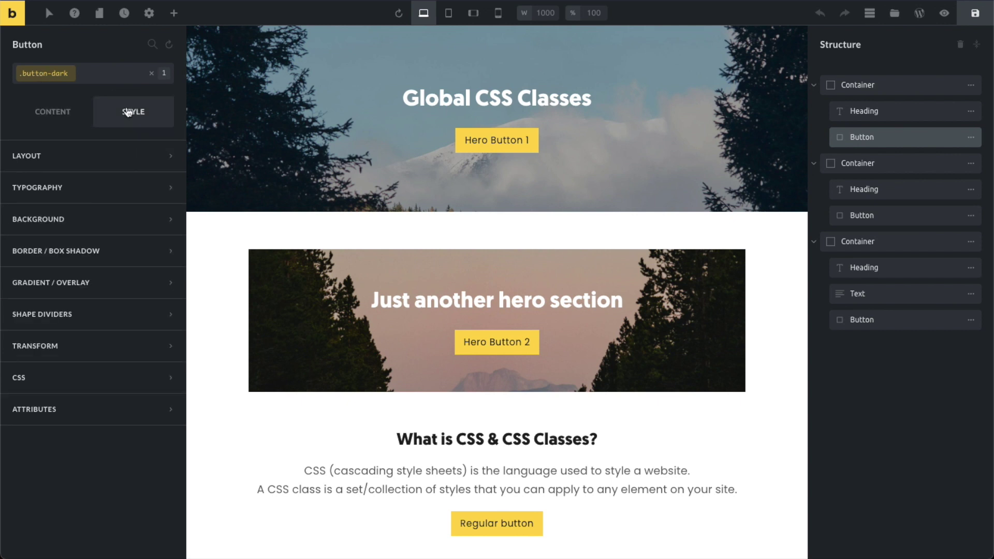
# Step: Set the button-dark background colour to dark #343536
pyautogui.click(106, 230)
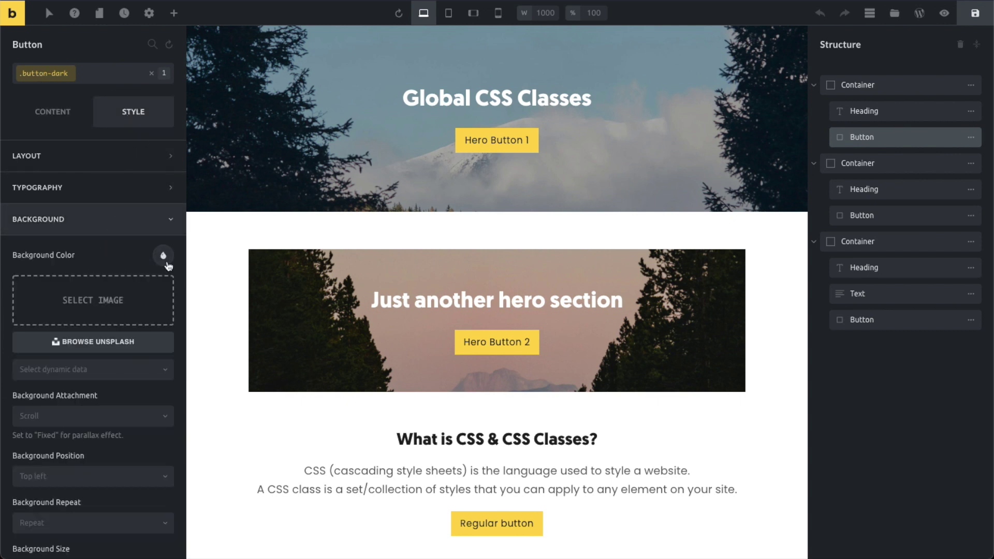
pyautogui.click(165, 264)
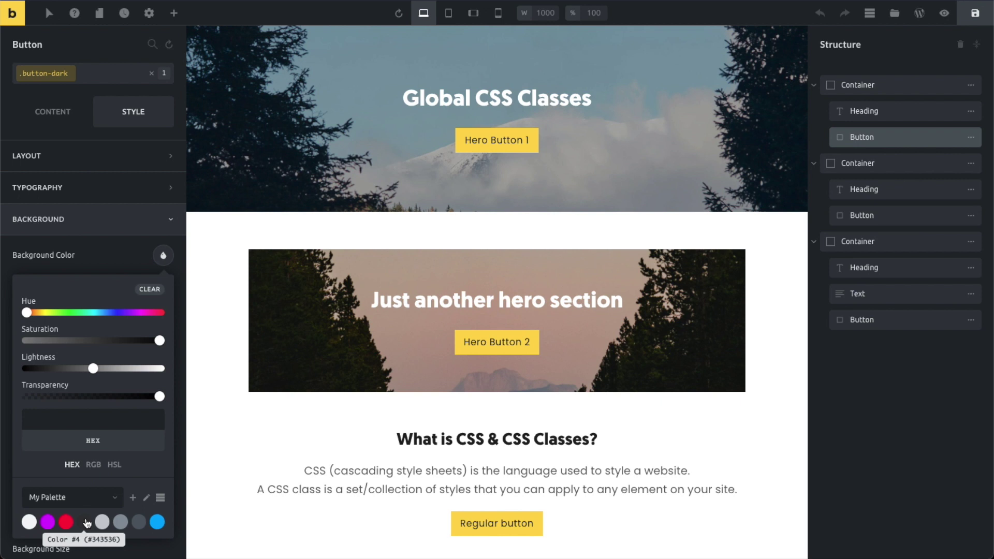
pyautogui.click(86, 522)
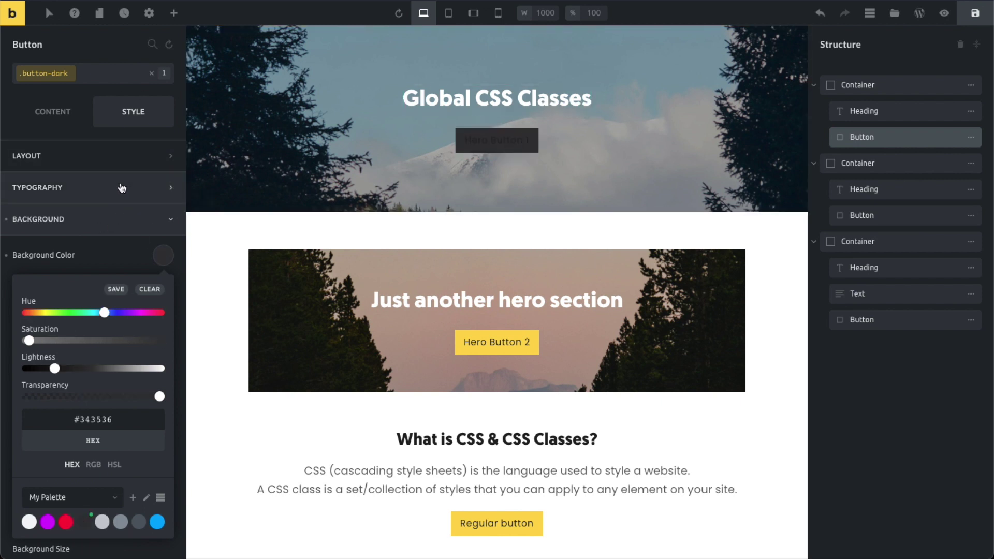
# Step: Set the button-dark text colour to white #ffffff
pyautogui.click(121, 188)
pyautogui.click(163, 223)
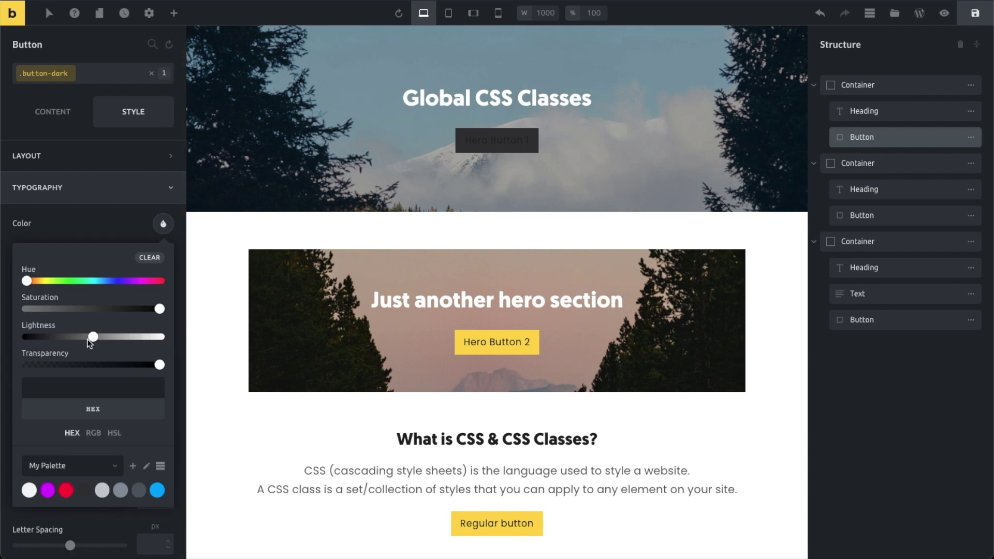
pyautogui.moveTo(88, 340); pyautogui.dragTo(160, 339)
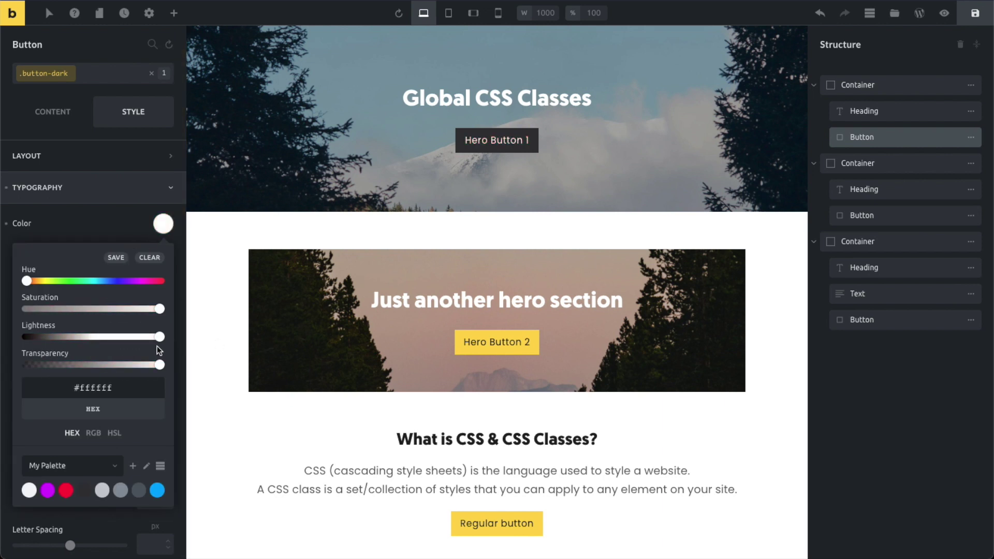
pyautogui.click(91, 223)
pyautogui.click(89, 188)
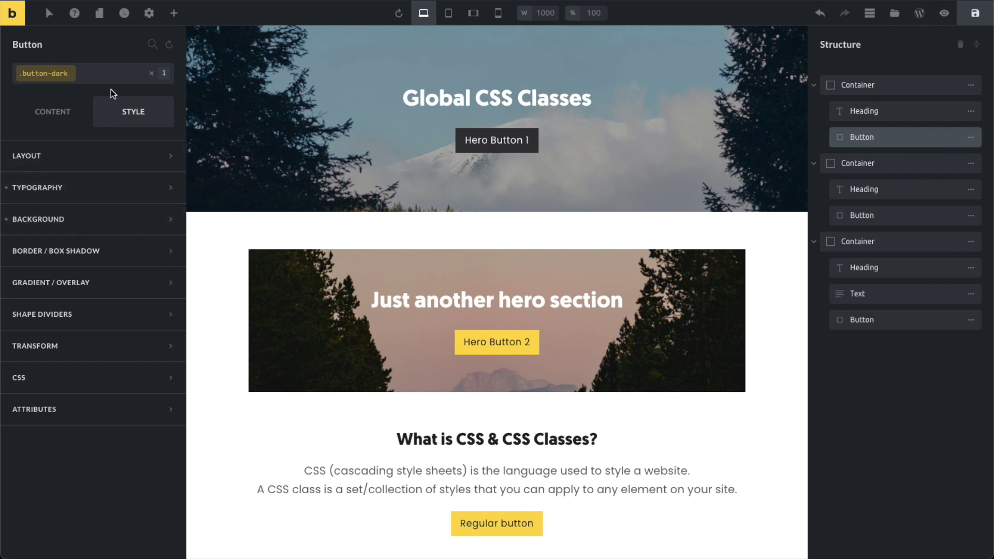
# Step: Remove button-dark from Hero Button 1, then re-apply it from the class list
pyautogui.click(101, 74)
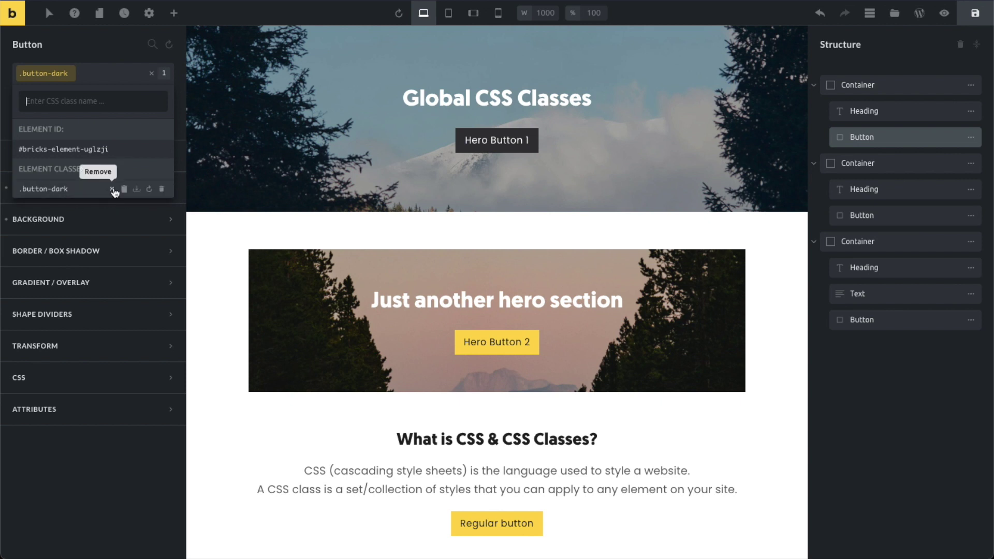
pyautogui.click(111, 190)
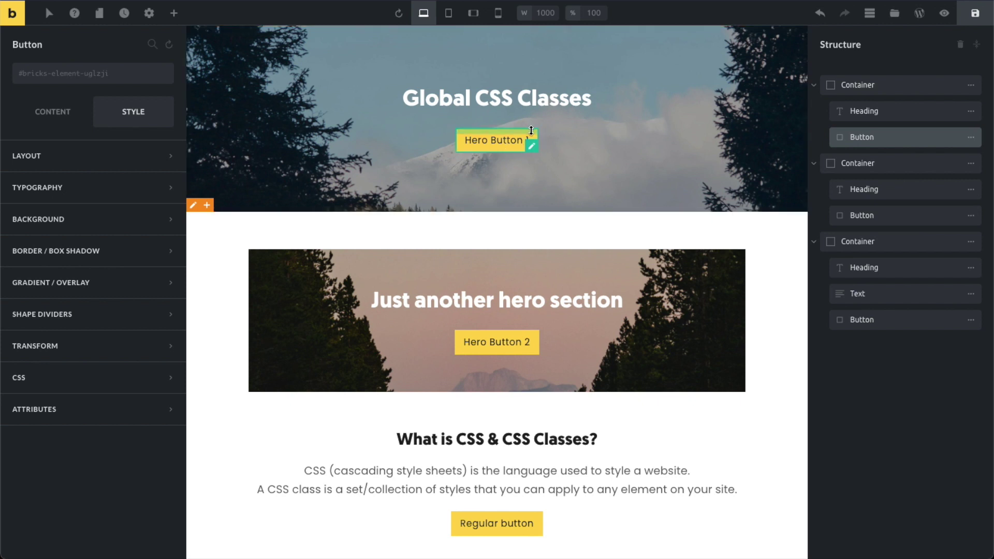
pyautogui.click(86, 74)
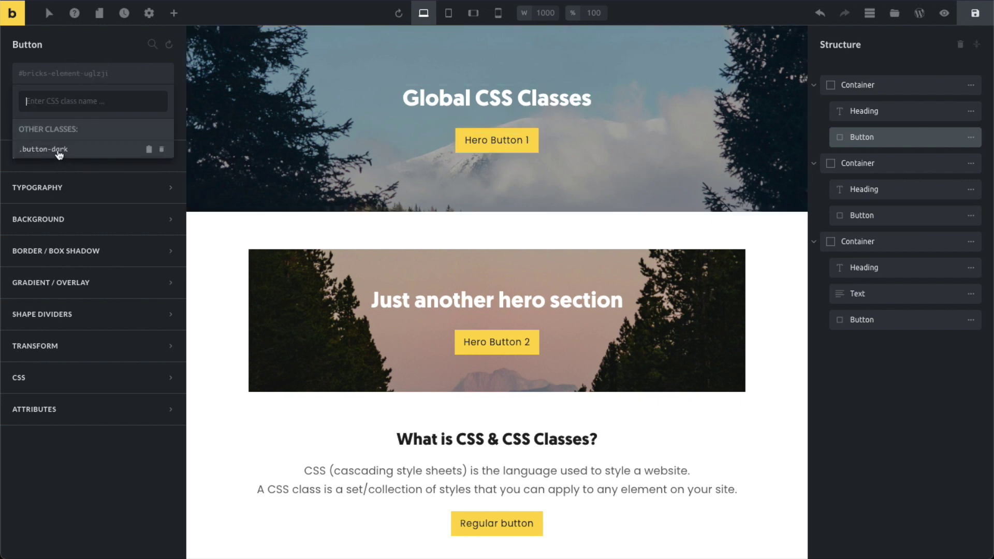
pyautogui.click(60, 151)
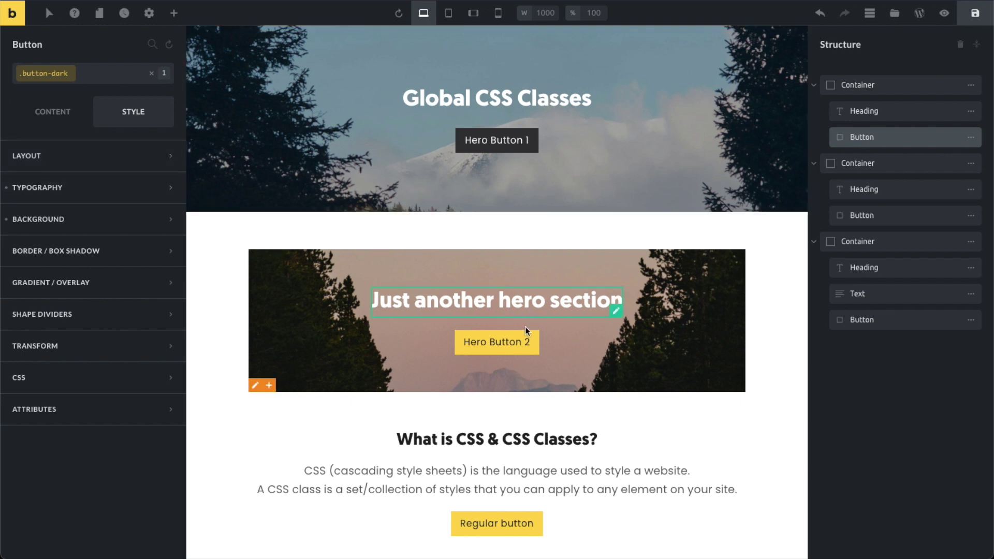
pyautogui.click(476, 339)
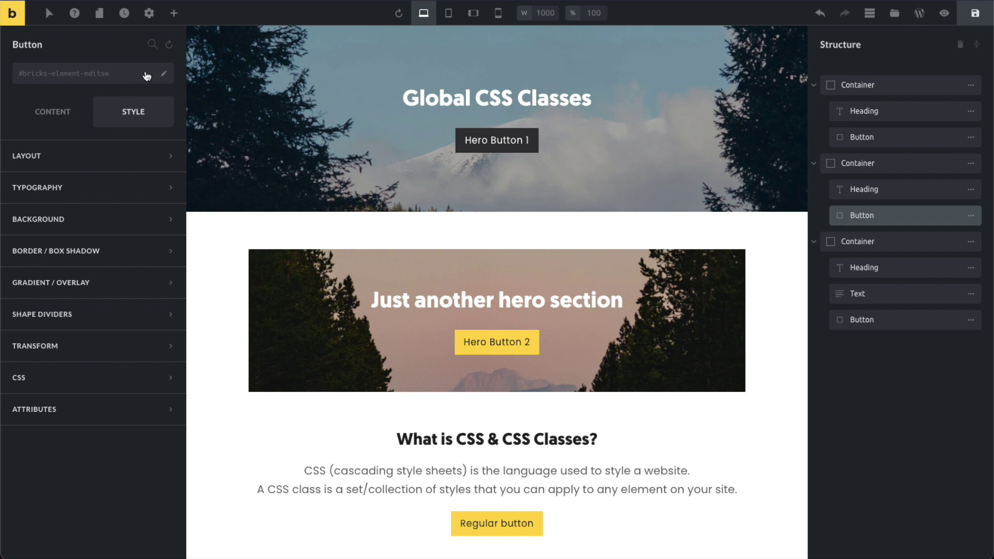
# Step: Apply the existing .button-dark class to Hero Button 2
pyautogui.click(82, 73)
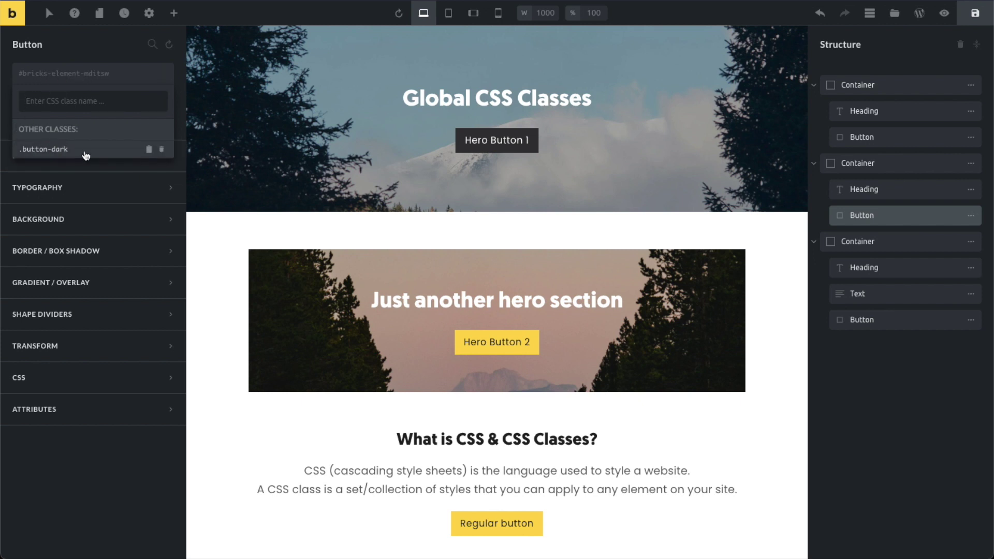
pyautogui.click(49, 151)
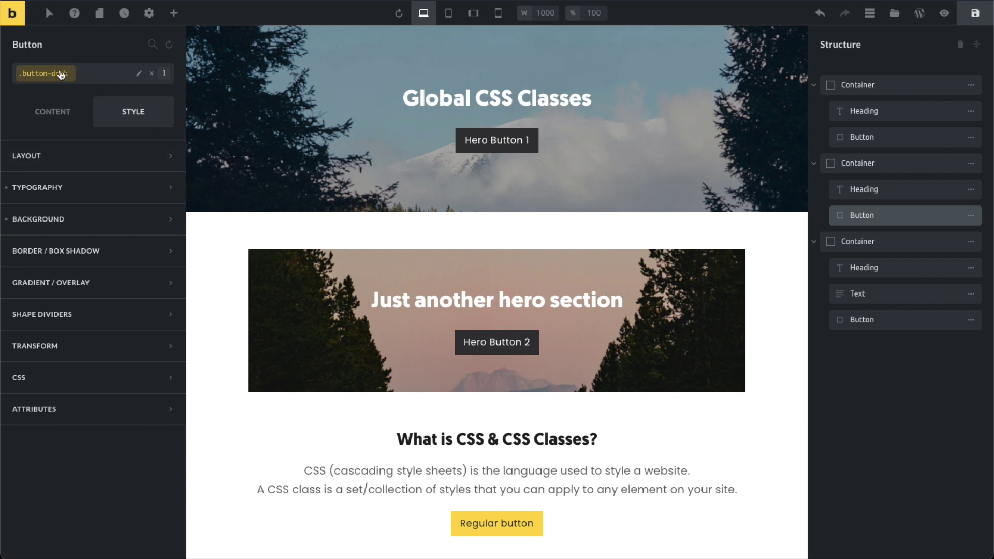
# Step: Change the button-dark background to the red palette colour #ff003b
pyautogui.click(116, 218)
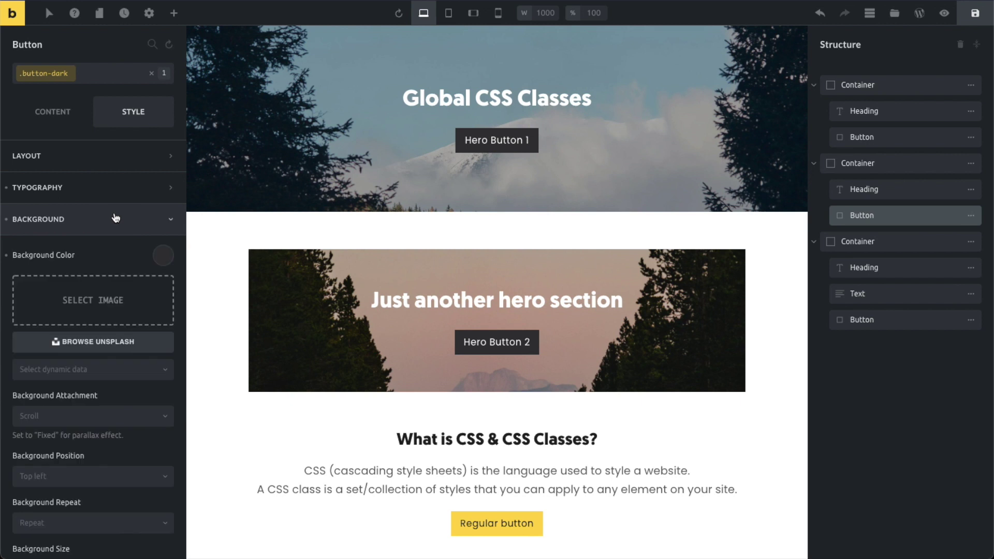
pyautogui.click(164, 261)
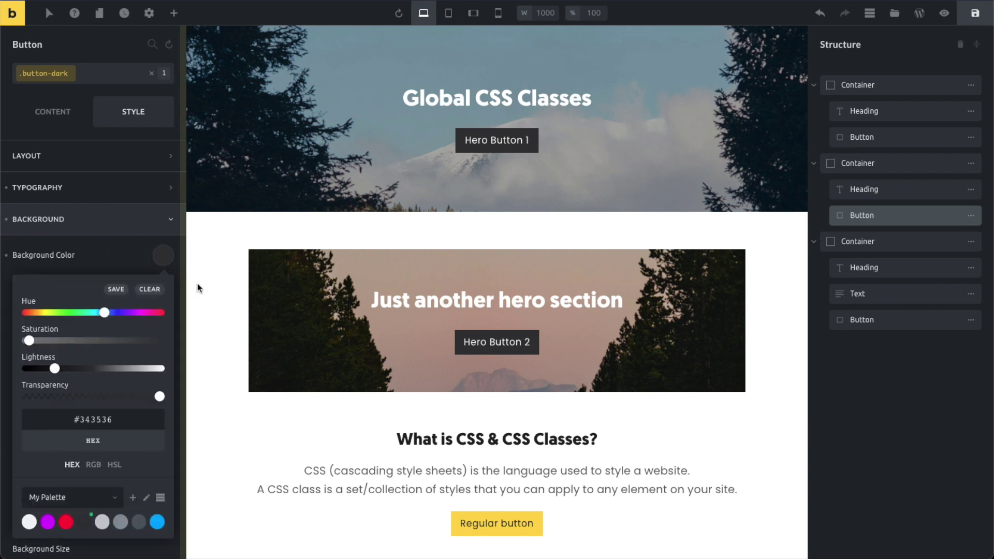
pyautogui.click(67, 523)
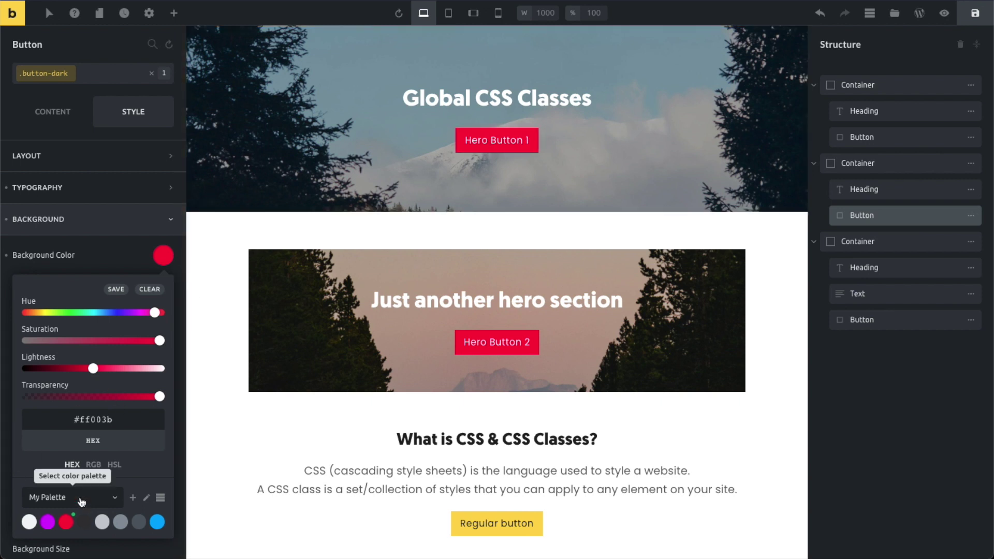
# Step: Reset the background to #343536 and create a new global class button-light on Hero Button 2
pyautogui.click(84, 523)
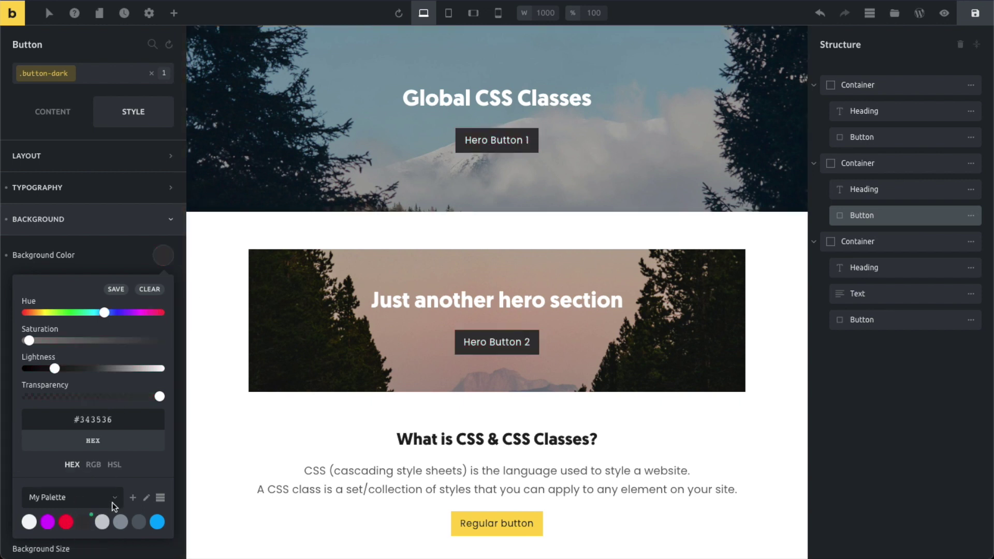
pyautogui.click(112, 229)
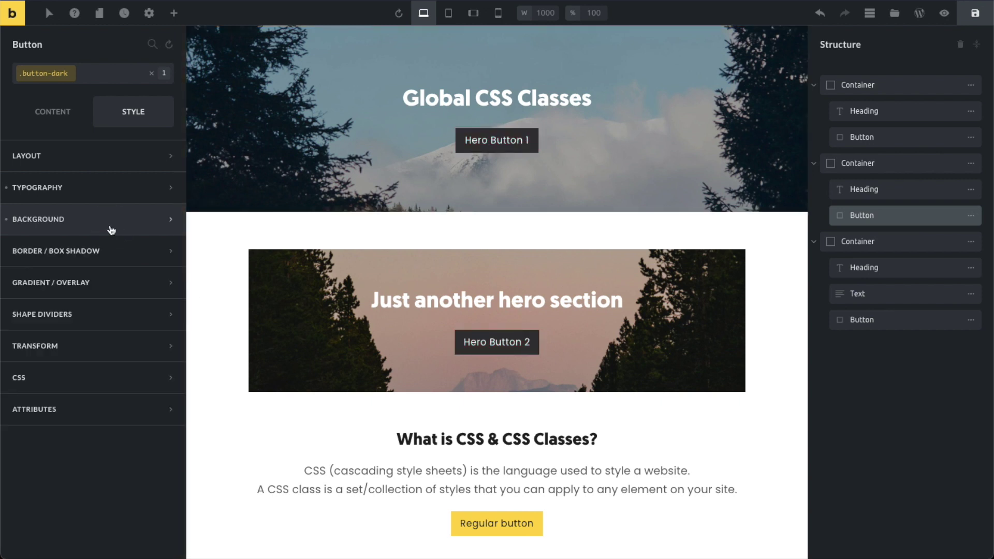
pyautogui.click(89, 78)
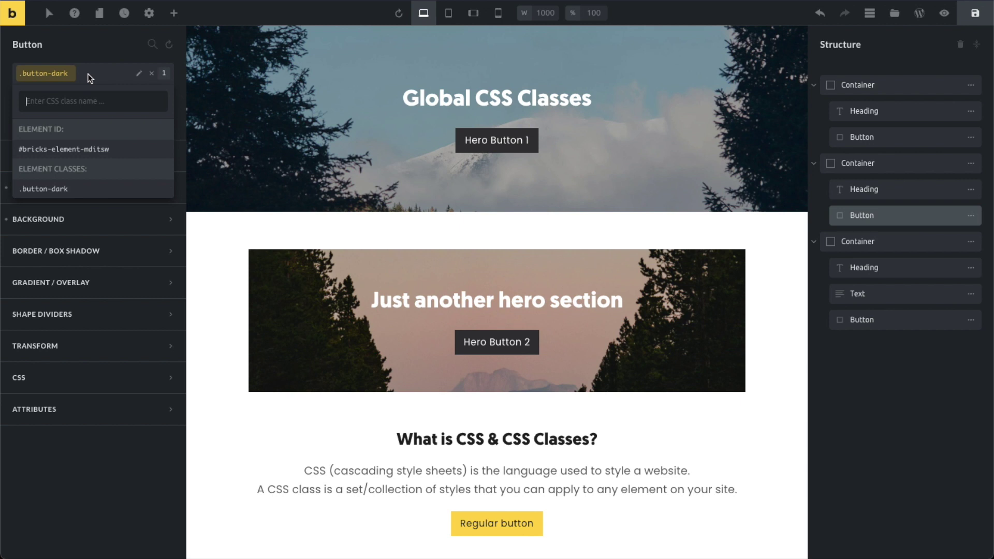
pyautogui.write('button-light')
pyautogui.press('Return')
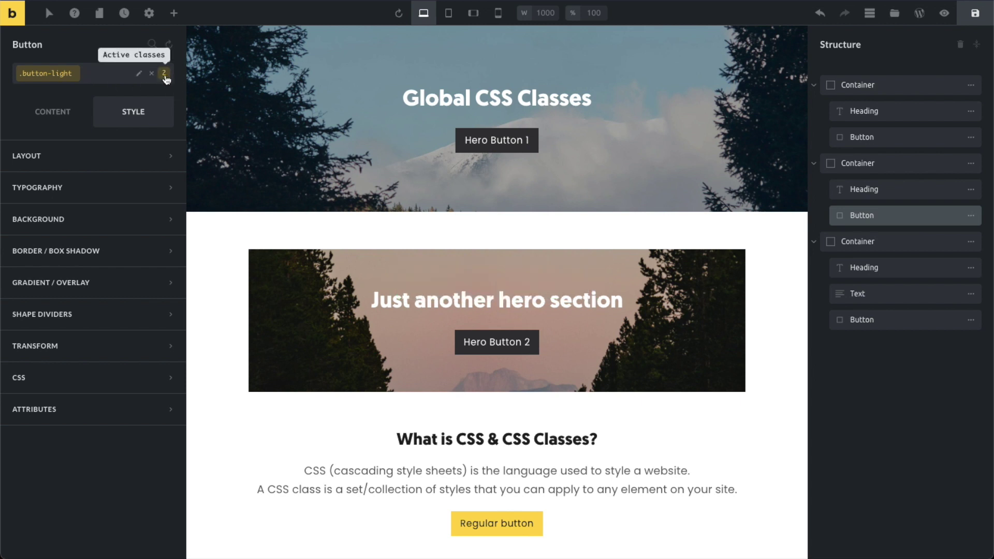
pyautogui.click(93, 75)
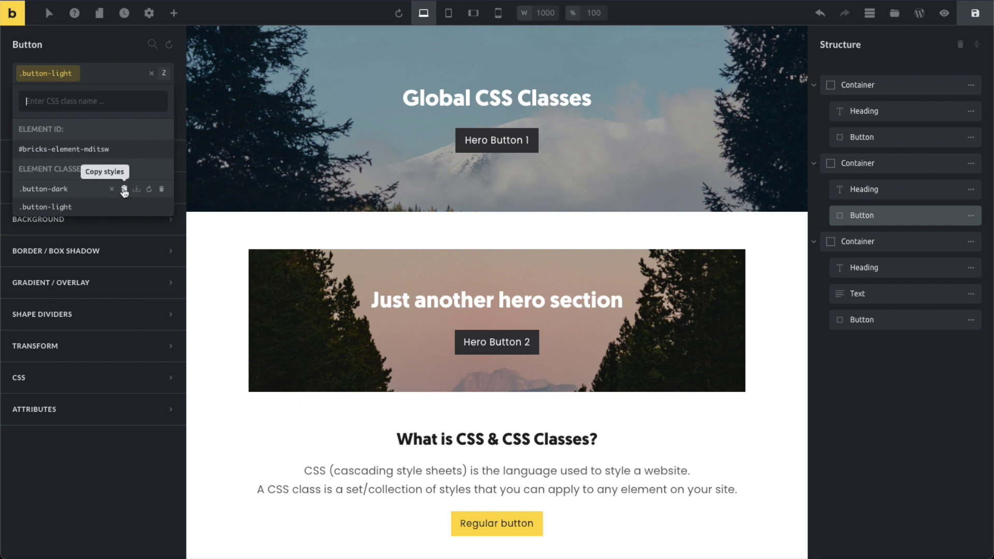
# Step: Copy the .button-dark styles and paste them into .button-light
pyautogui.click(124, 190)
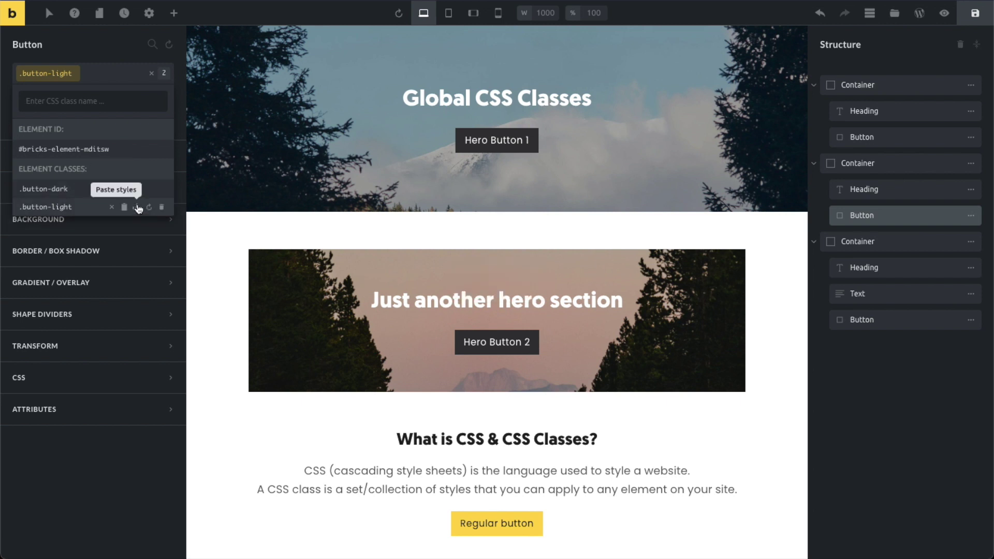
pyautogui.click(138, 208)
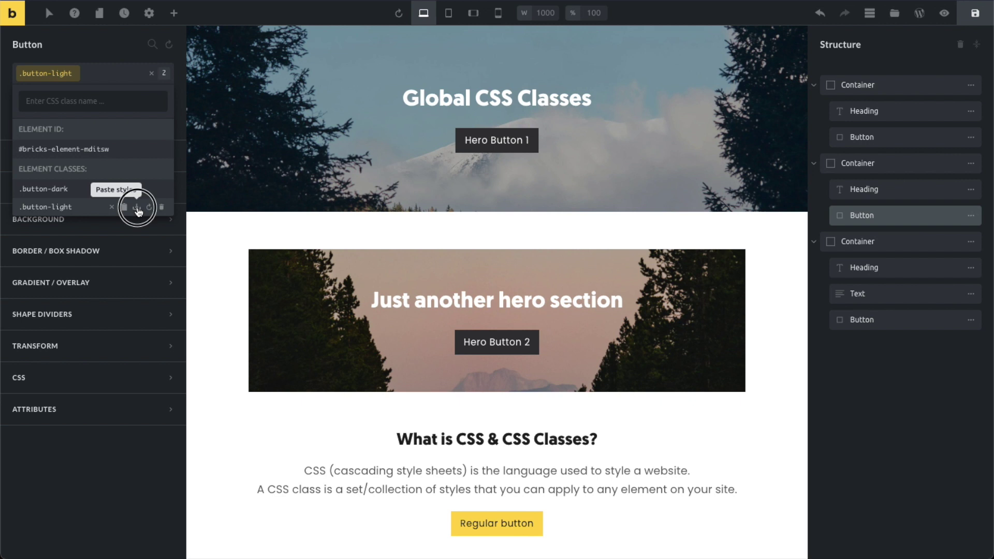
pyautogui.click(80, 460)
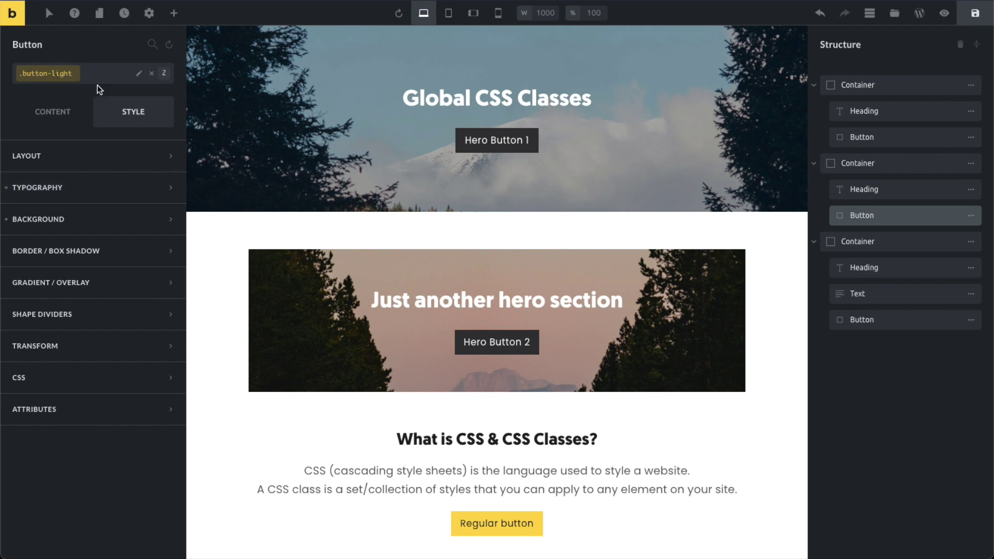
# Step: Set the button-light background to near-white #f4f5f6
pyautogui.click(97, 220)
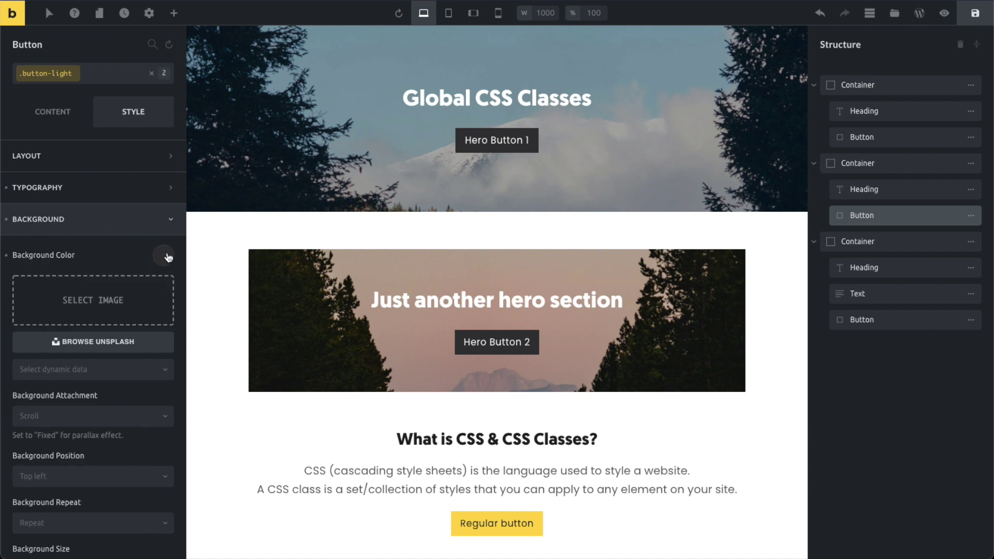
pyautogui.click(163, 257)
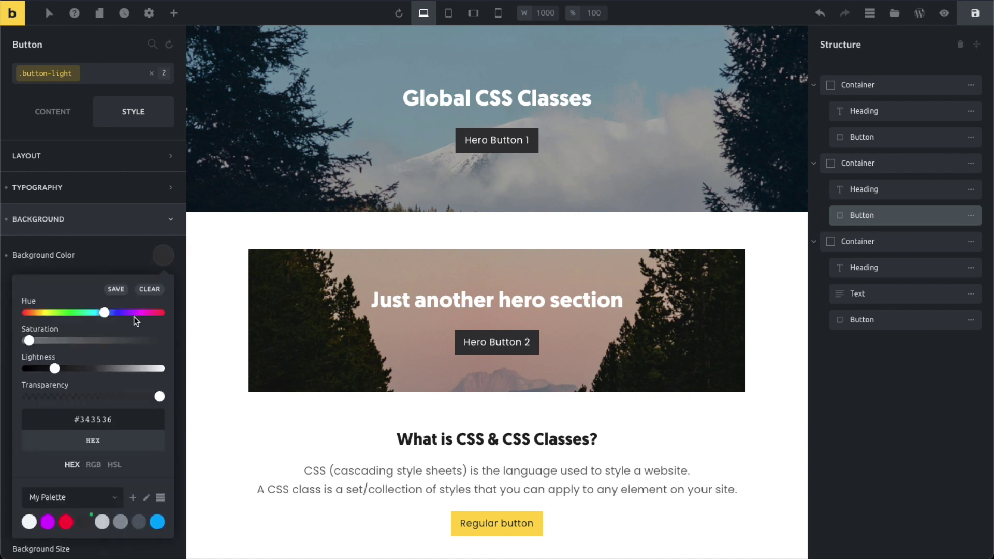
pyautogui.click(29, 522)
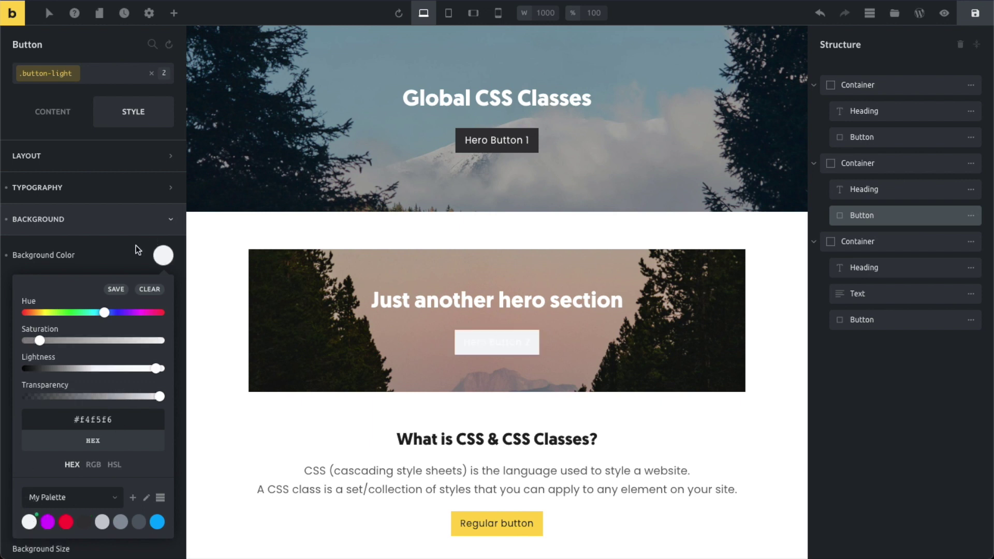
pyautogui.click(127, 244)
# Step: Set the button-light text colour to a dark palette colour
pyautogui.click(103, 188)
pyautogui.click(163, 223)
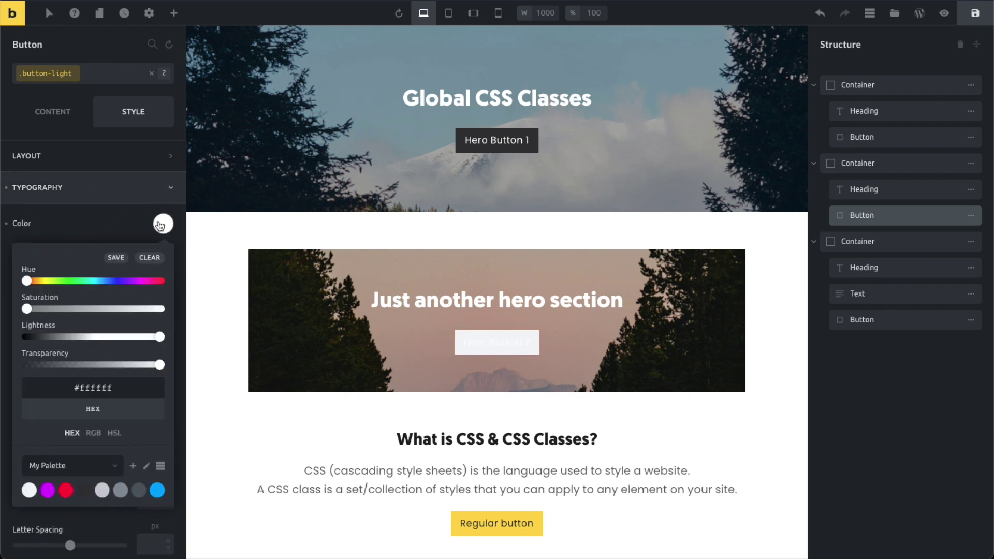
pyautogui.click(84, 490)
pyautogui.click(92, 226)
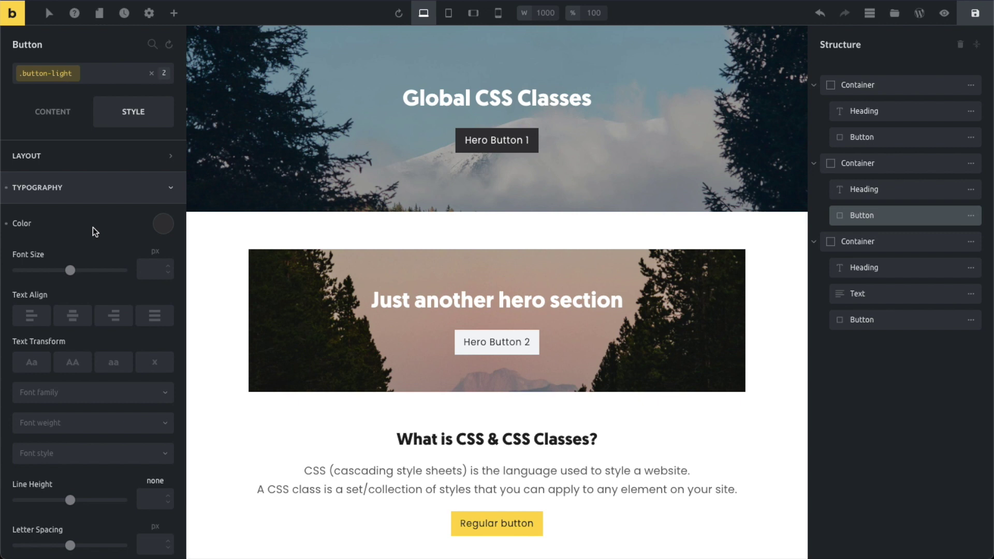
pyautogui.click(92, 76)
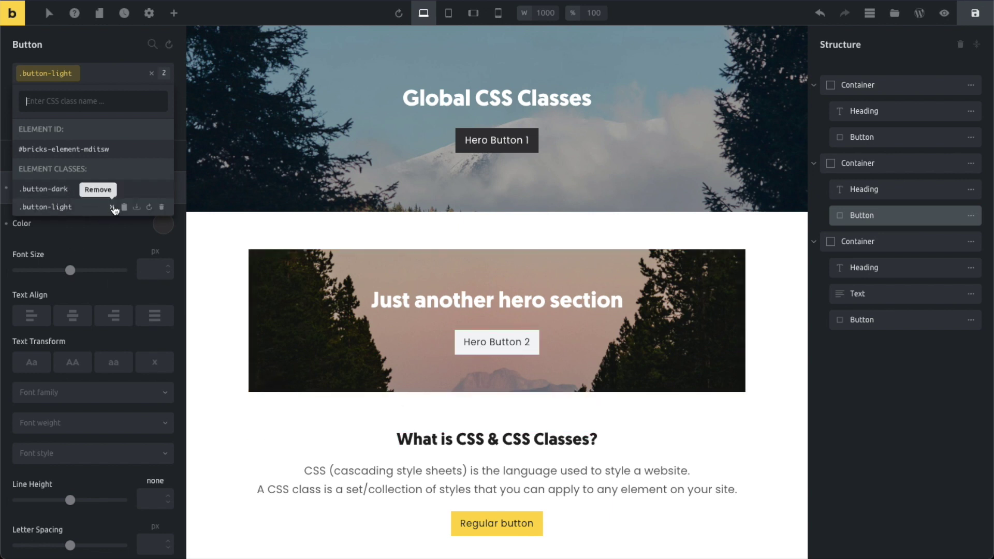
# Step: Remove button-light from Hero Button 2 and make button-dark the active class again
pyautogui.click(112, 208)
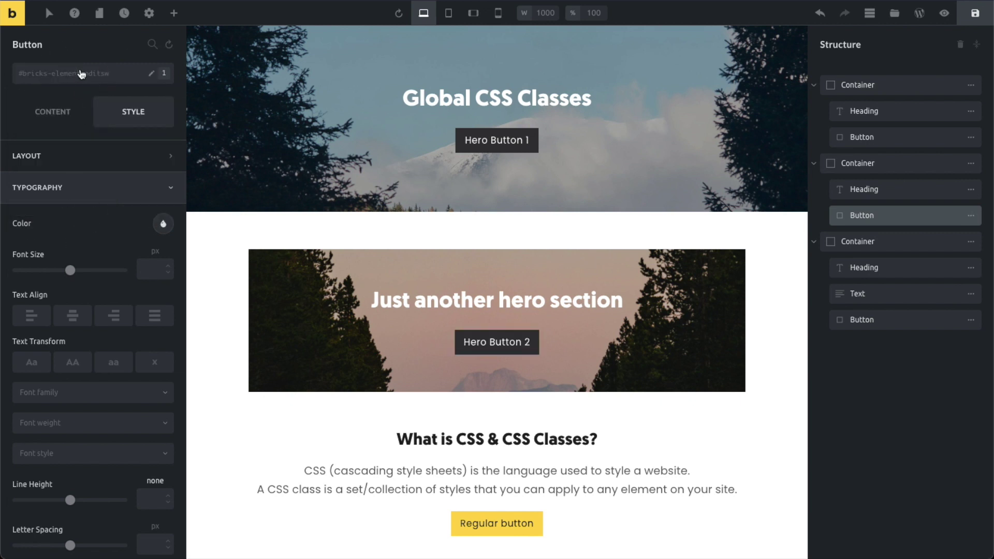
pyautogui.click(78, 75)
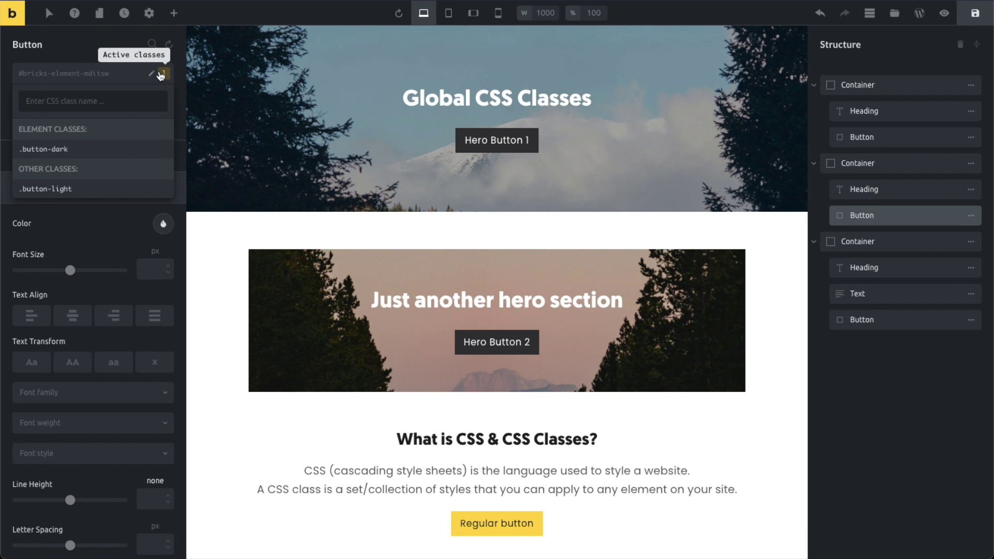
pyautogui.moveTo(82, 152)
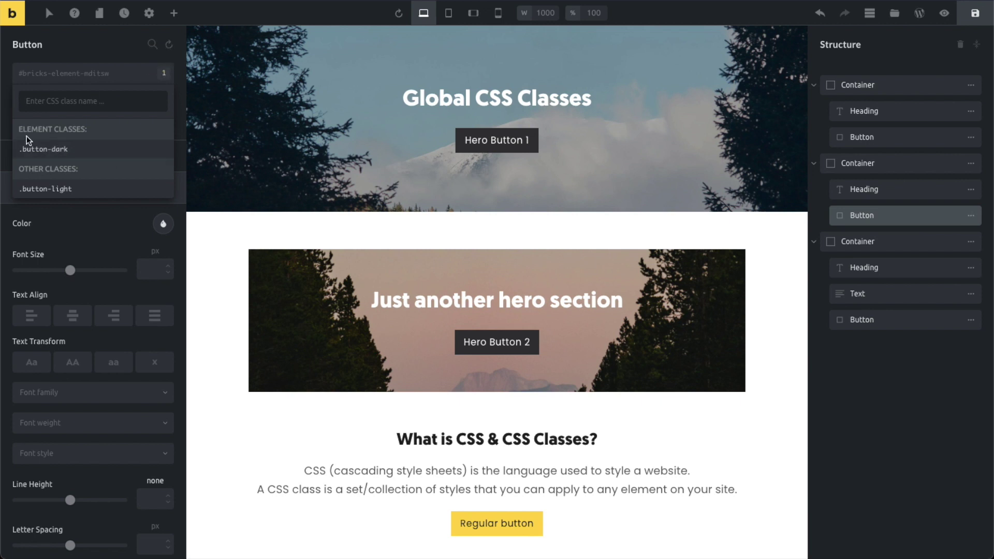
pyautogui.click(85, 214)
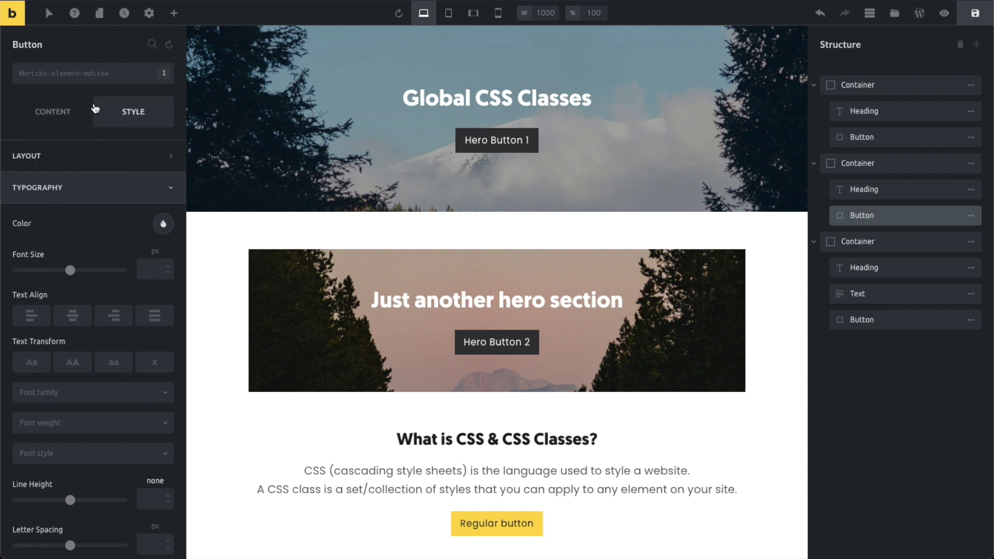
pyautogui.click(94, 79)
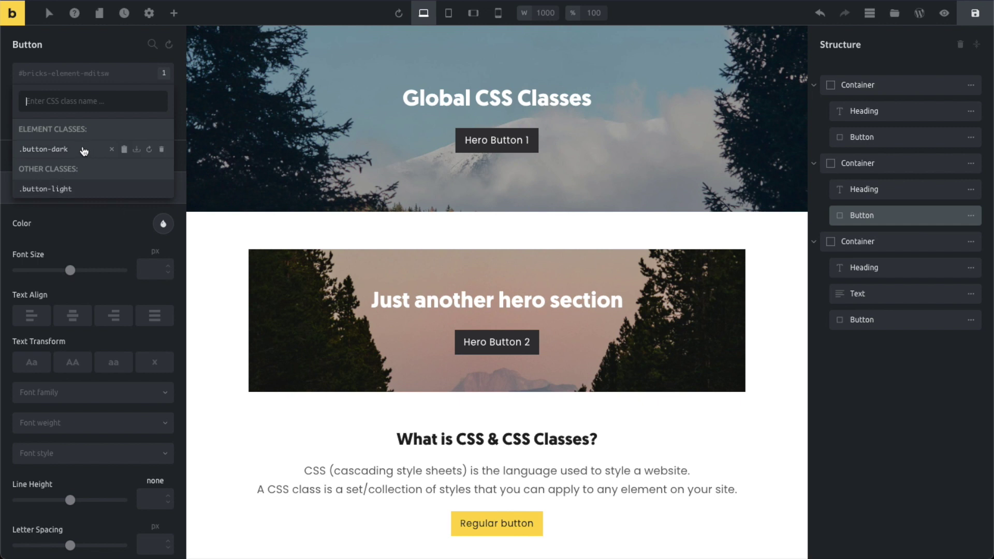
pyautogui.click(75, 150)
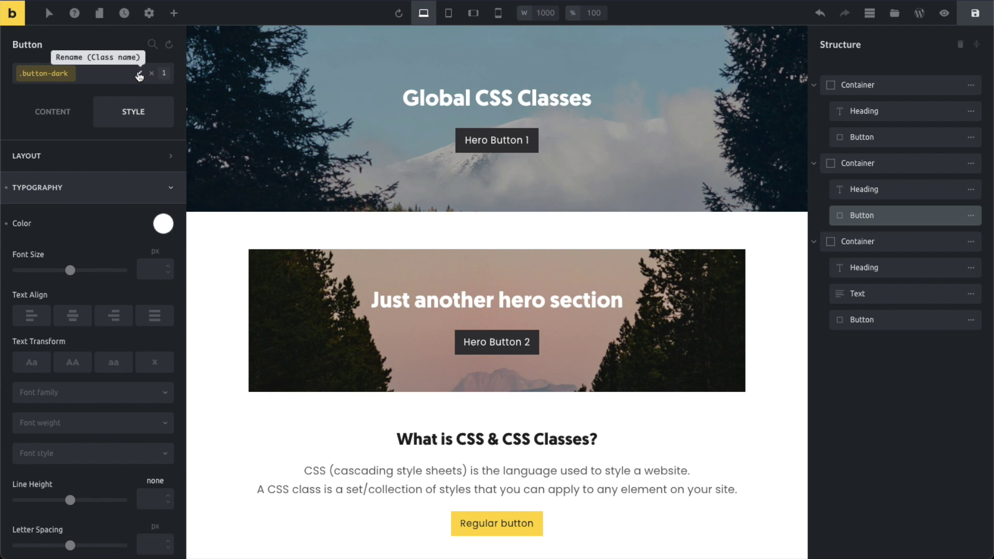
# Step: Rename the dark button's global class to prefix-button-dark by adding the 'prefix-' prefix
pyautogui.click(139, 77)
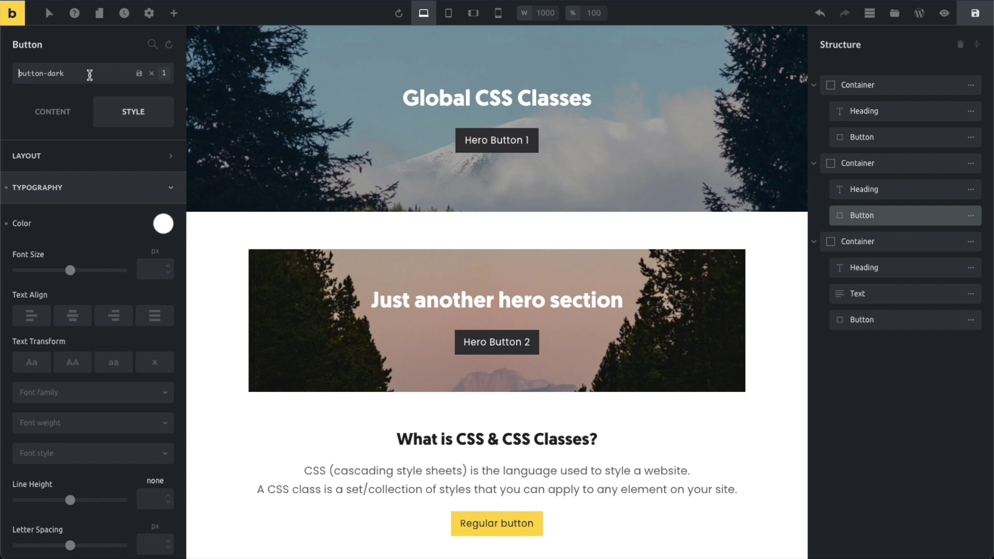
pyautogui.write('prefix-')
pyautogui.press('Return')
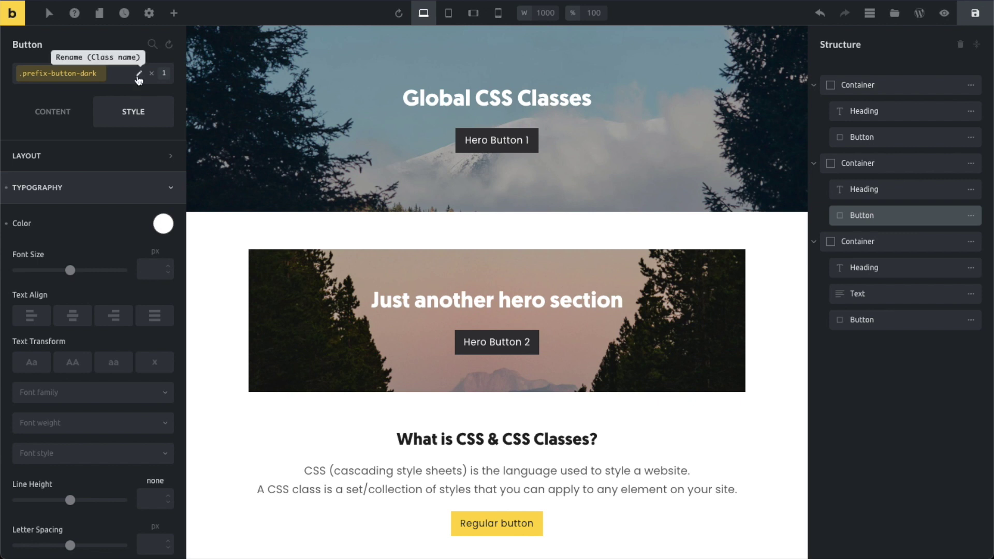
pyautogui.click(115, 76)
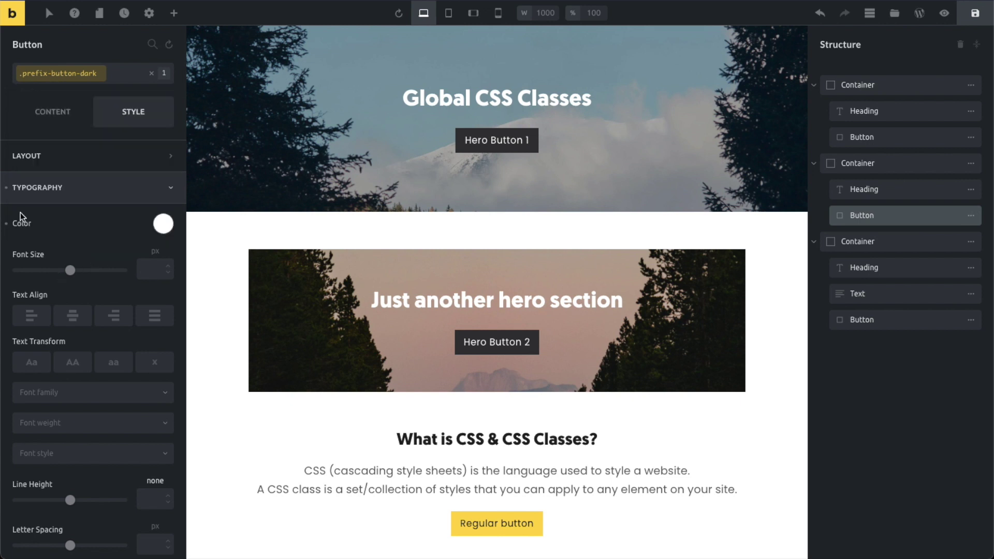
# Step: Reset all styles of the .prefix-button-dark class and delete it
pyautogui.click(78, 192)
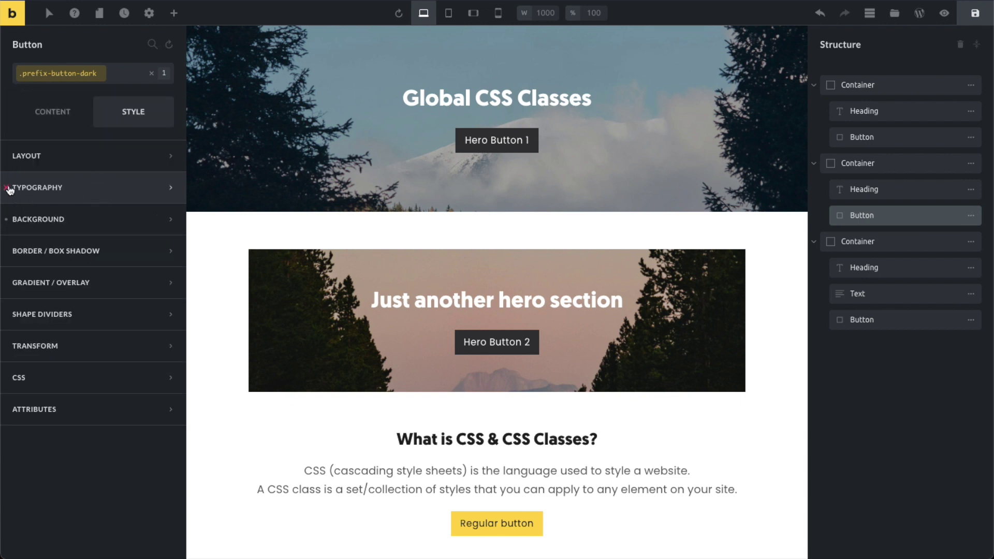
pyautogui.click(104, 78)
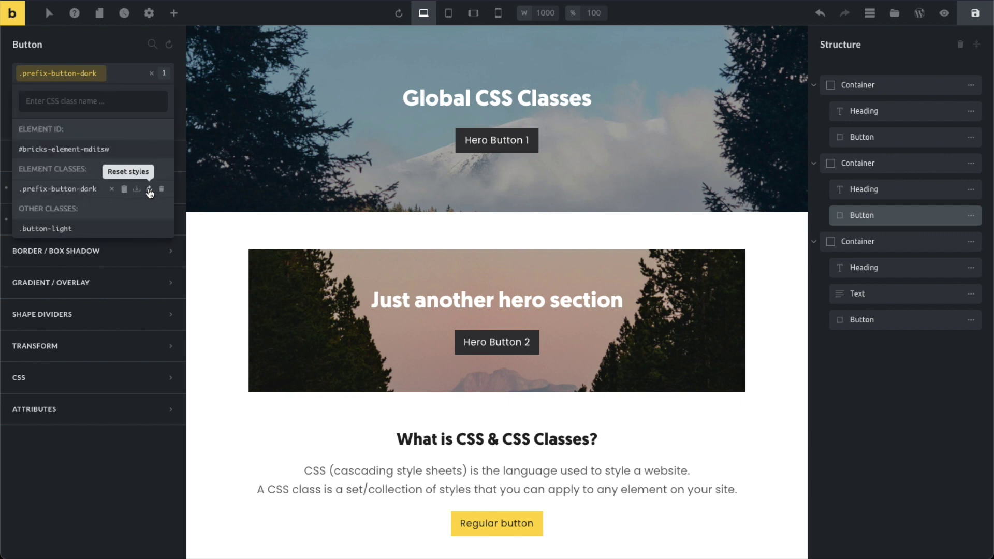
pyautogui.click(149, 190)
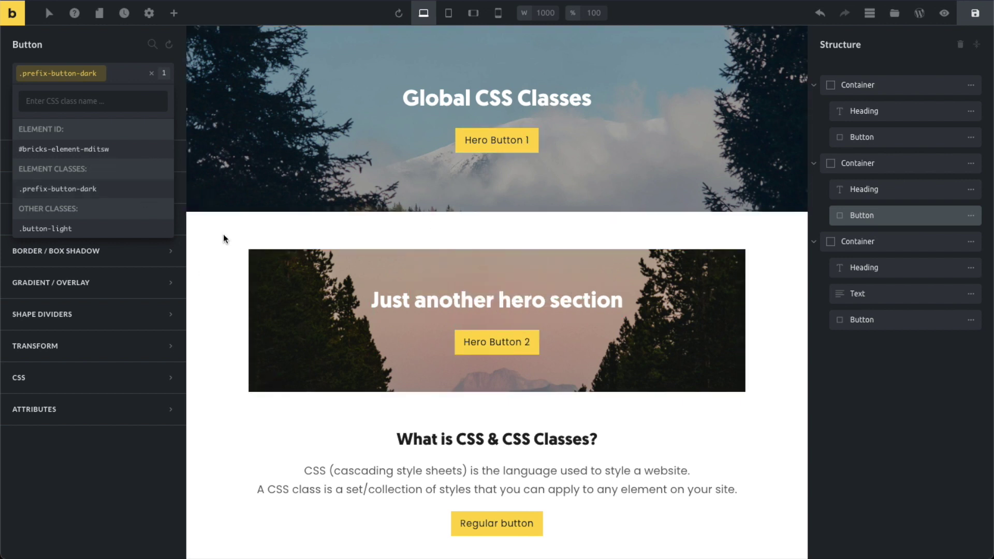
pyautogui.moveTo(136, 190)
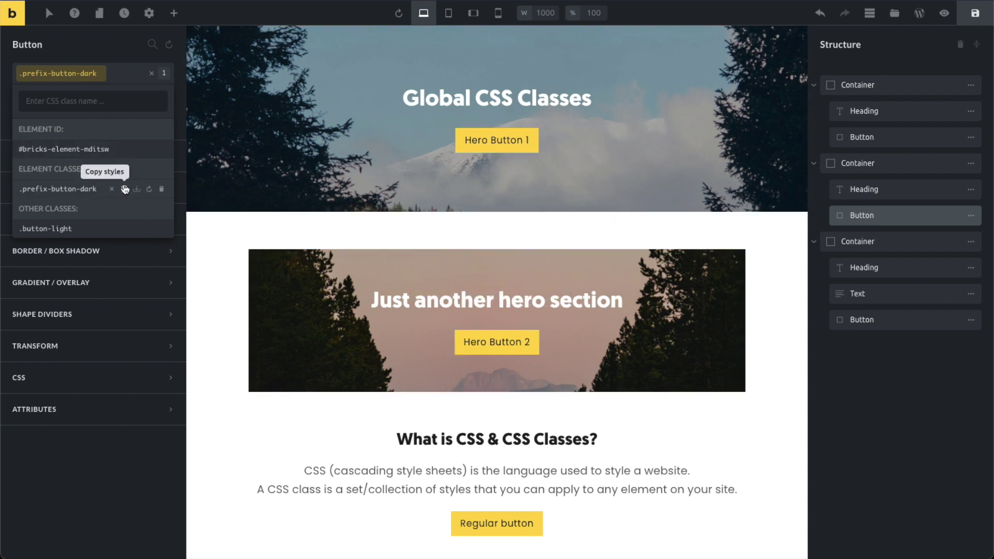
pyautogui.click(162, 190)
pyautogui.click(162, 190)
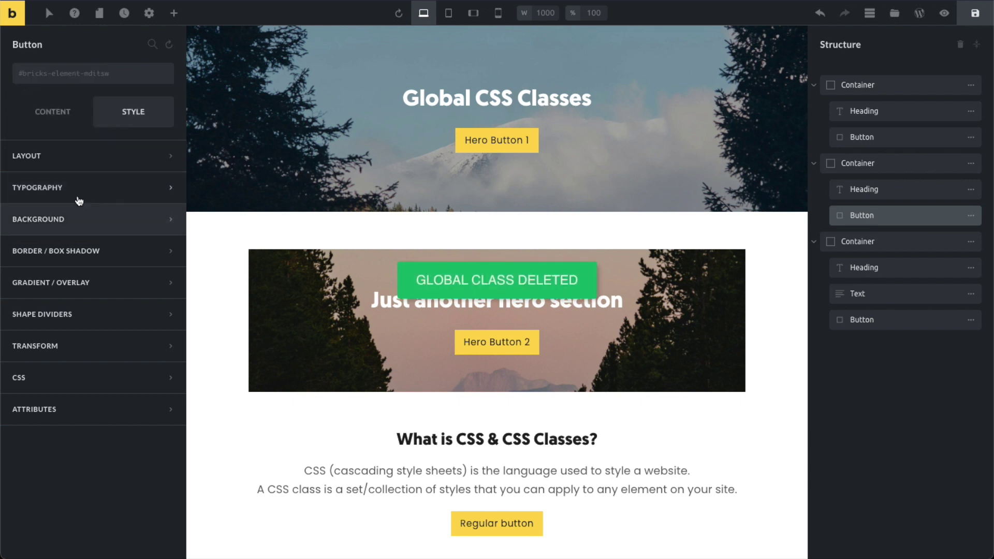
# Step: Apply the .button-light class to Hero Button 2 and Hero Button 1
pyautogui.click(91, 76)
pyautogui.click(92, 149)
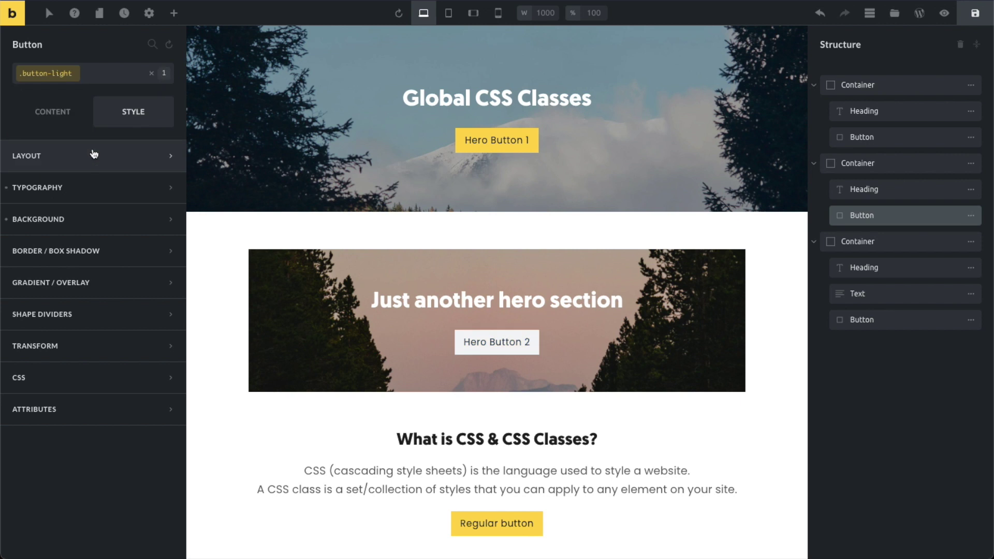
pyautogui.click(488, 139)
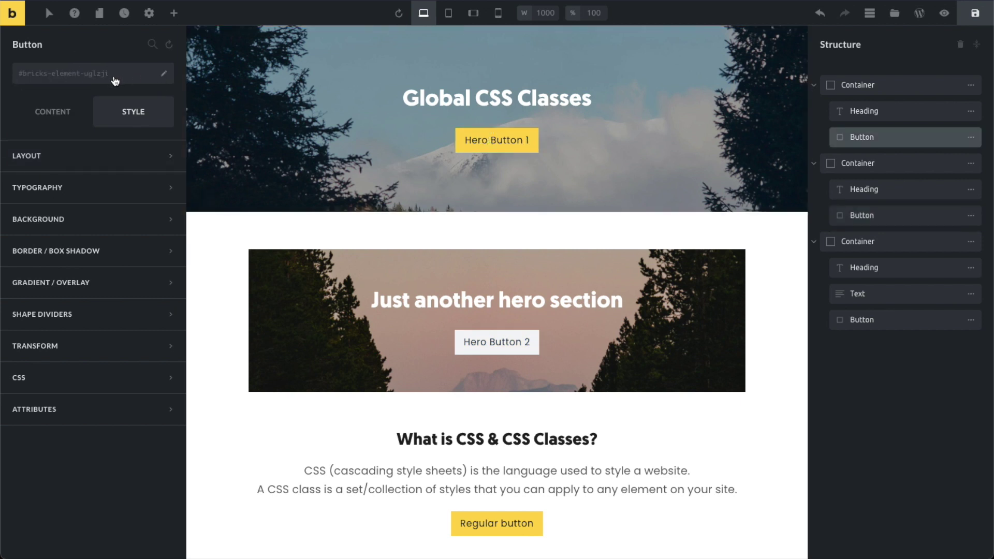
pyautogui.click(111, 76)
pyautogui.click(73, 148)
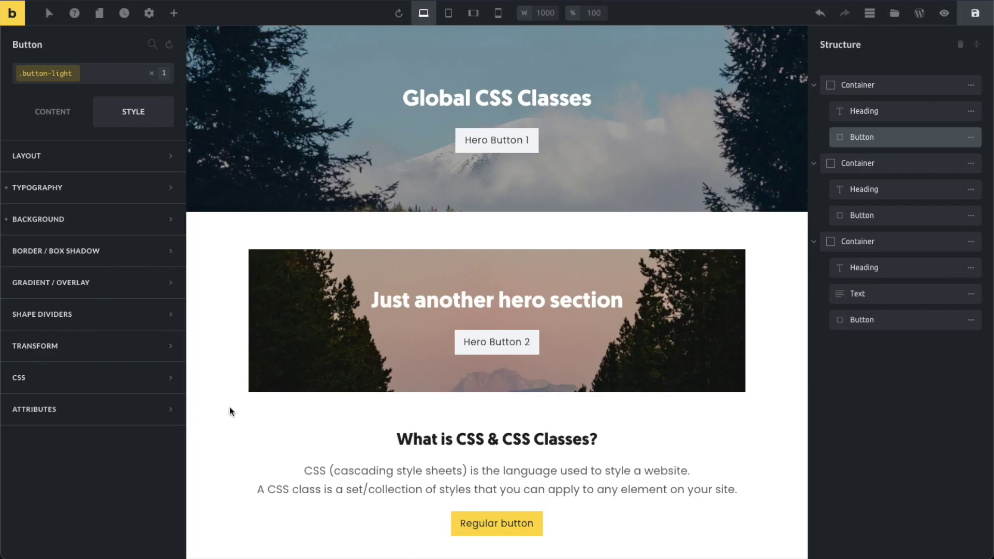
# Step: Leave the changelog and return to the page builder
pyautogui.press('Escape')
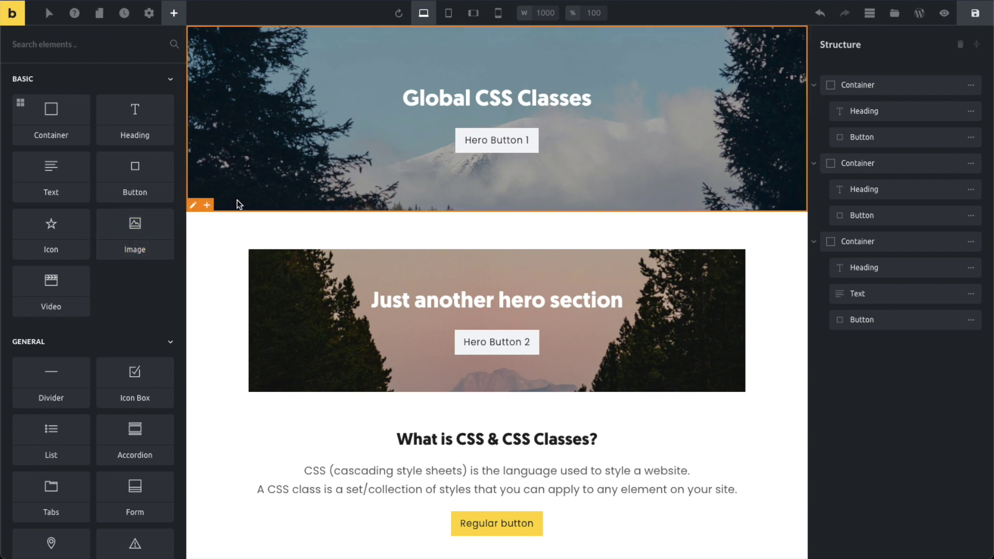
# Step: Select the Global CSS Classes heading on the canvas and show its pseudo-class state selector
pyautogui.click(492, 139)
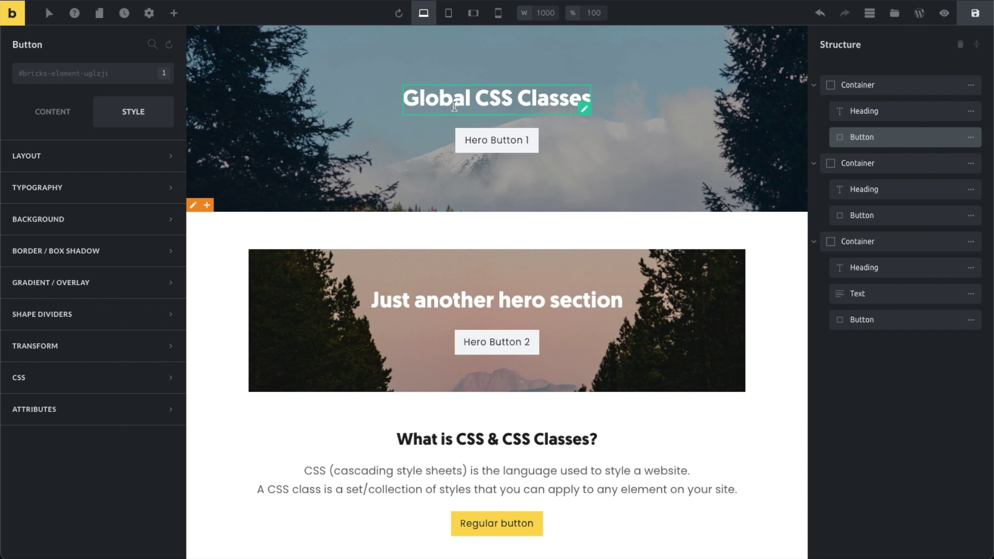
pyautogui.click(428, 102)
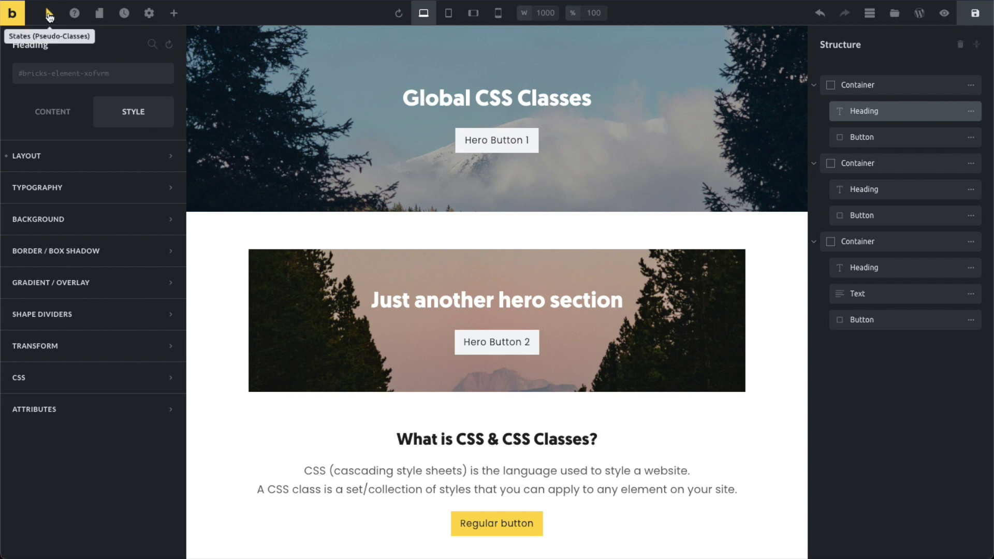
pyautogui.click(49, 16)
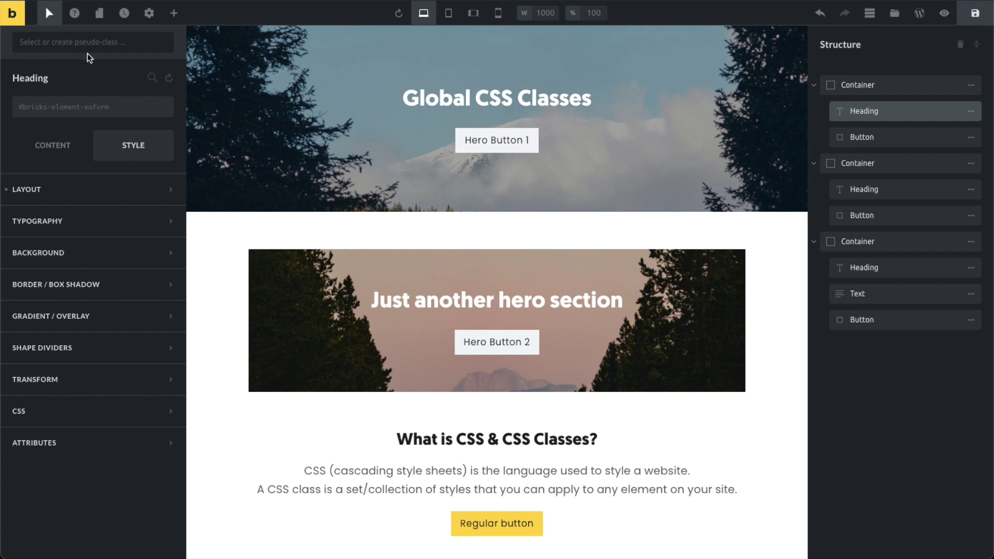
# Step: Add a :hover state to the heading with text colour red #ff003b
pyautogui.click(108, 45)
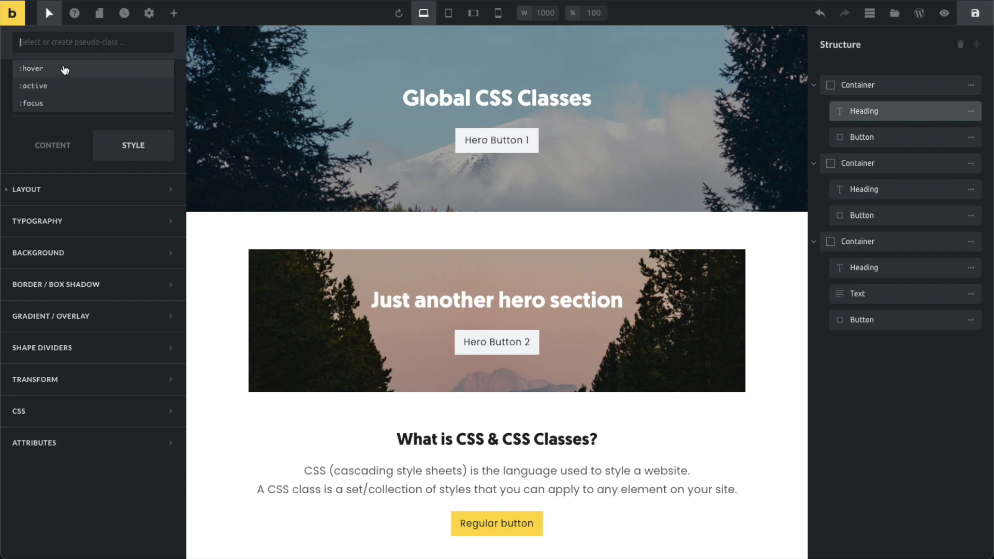
pyautogui.click(62, 69)
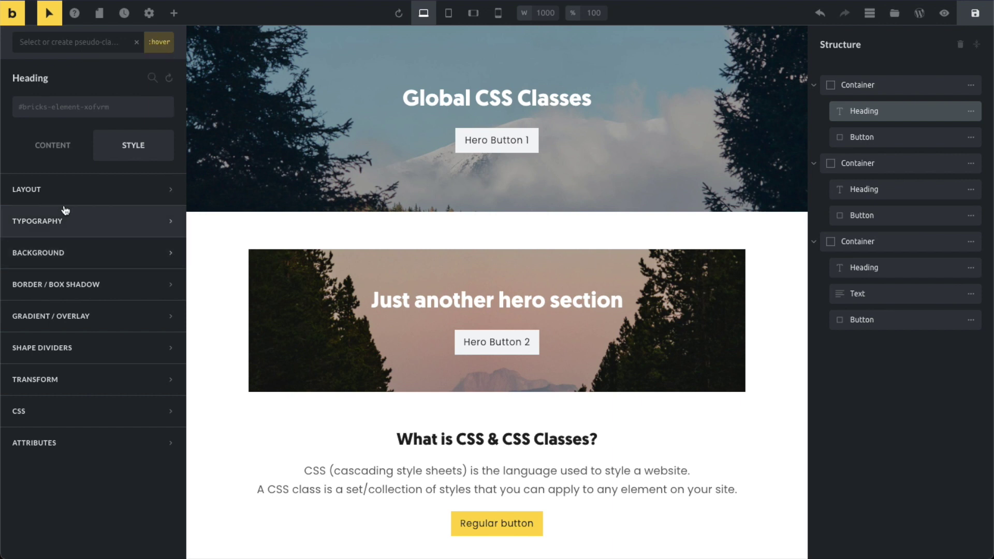
pyautogui.click(95, 217)
pyautogui.click(163, 260)
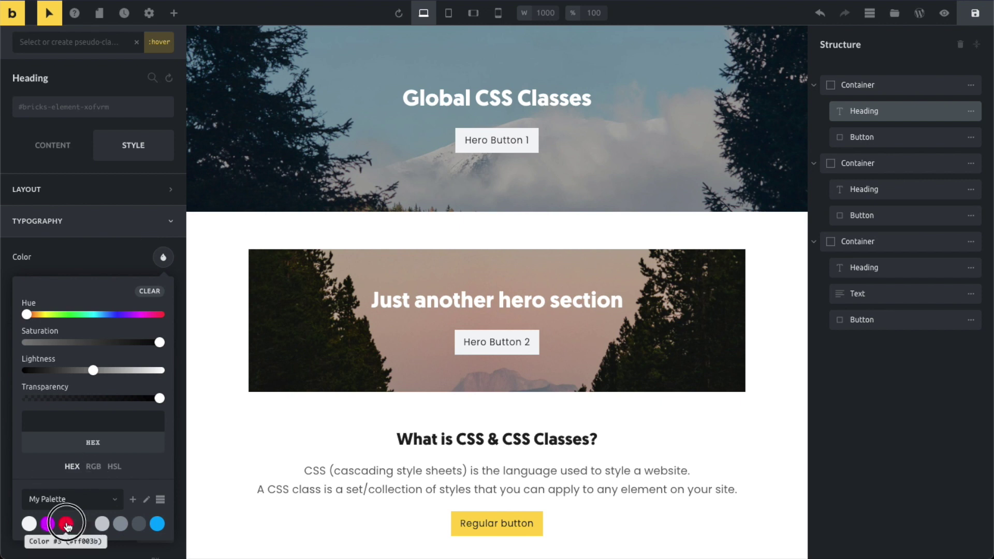
pyautogui.click(66, 524)
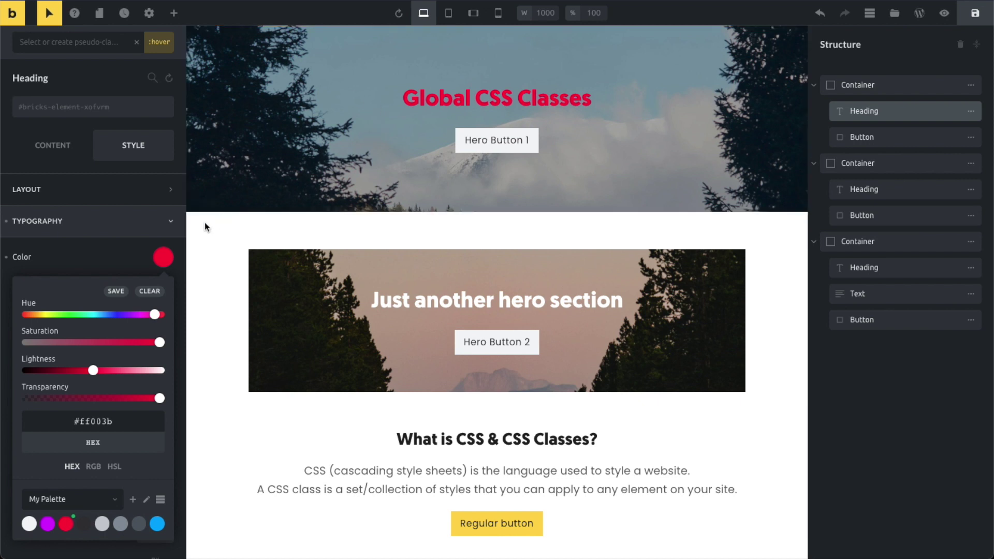
pyautogui.click(122, 258)
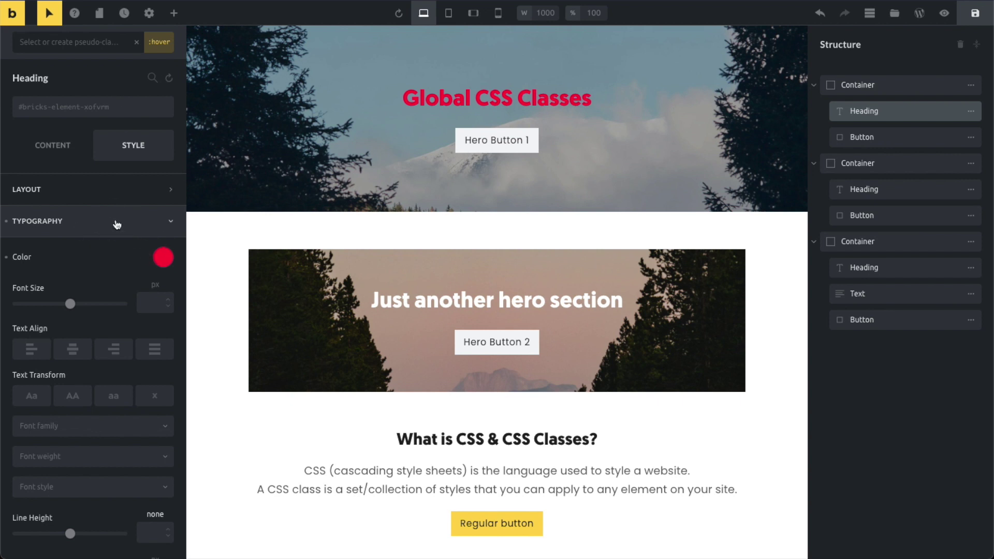
pyautogui.click(117, 225)
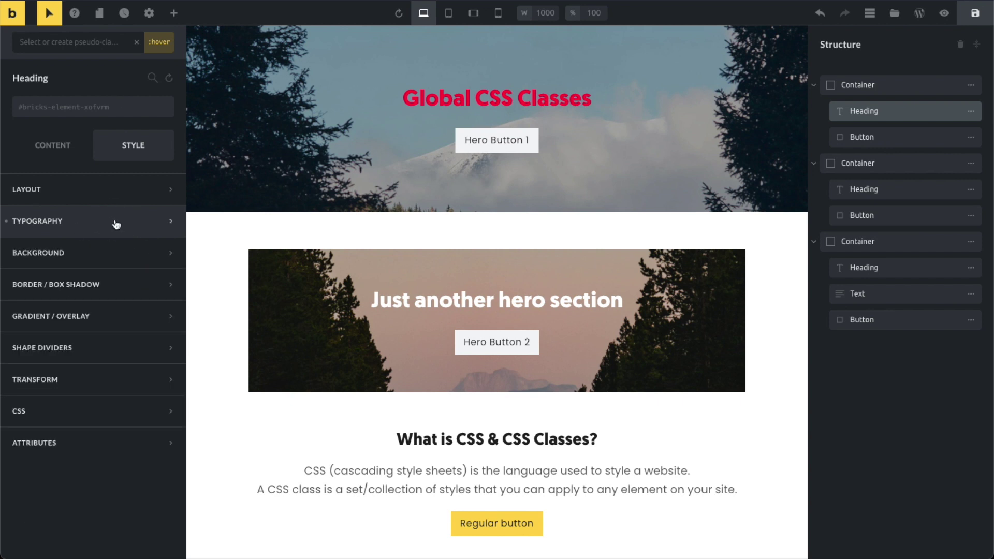
# Step: Clear the :hover state and reselect the Global CSS Classes heading for normal-state styling
pyautogui.click(137, 45)
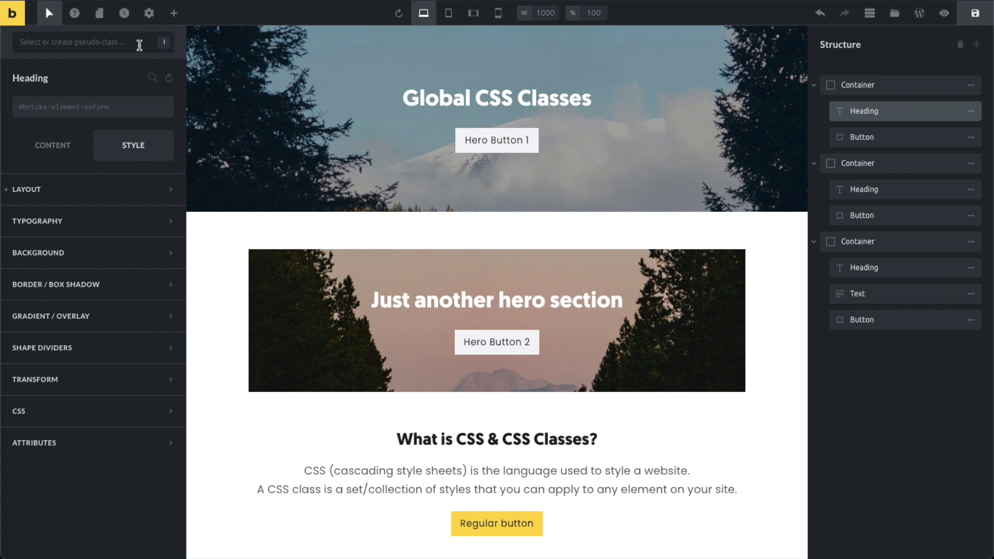
pyautogui.click(98, 43)
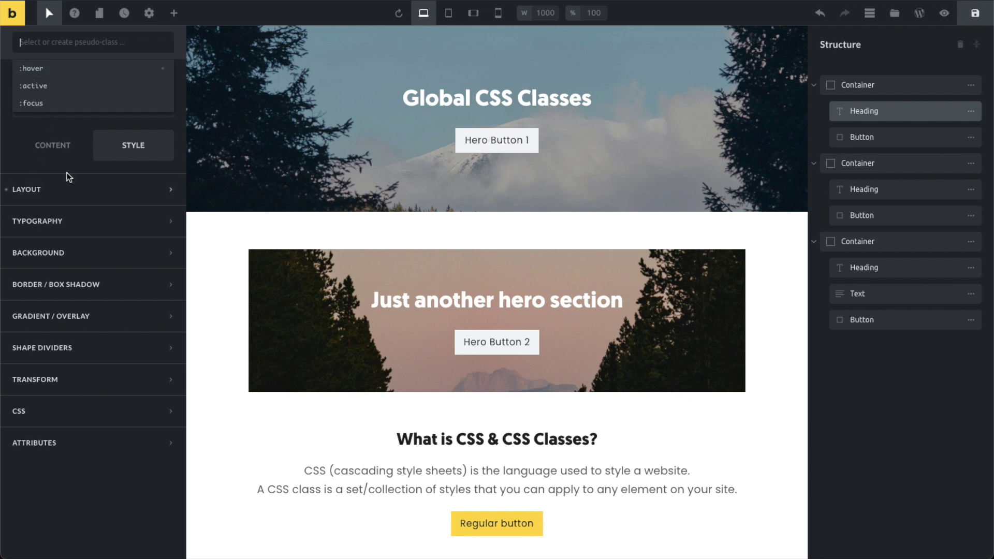
pyautogui.click(229, 235)
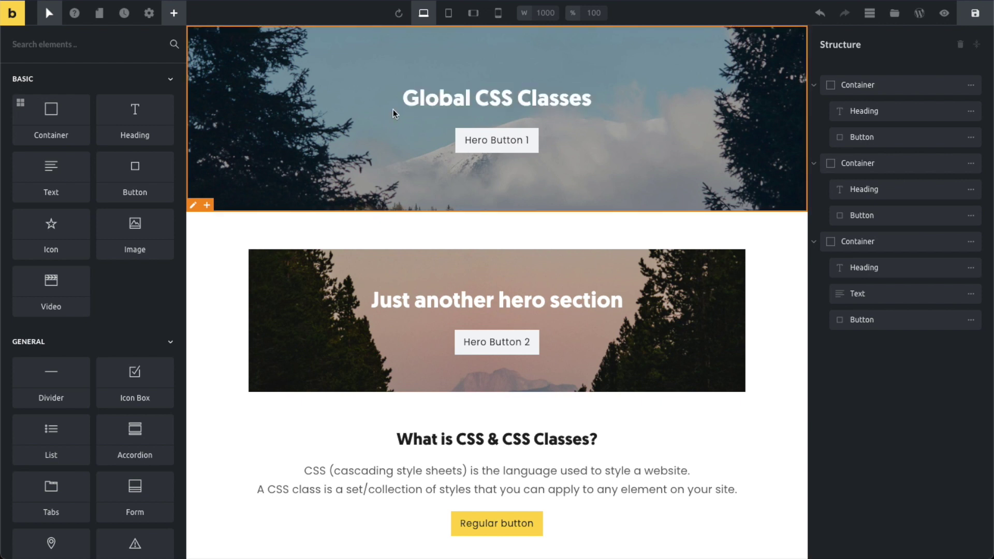
pyautogui.click(422, 97)
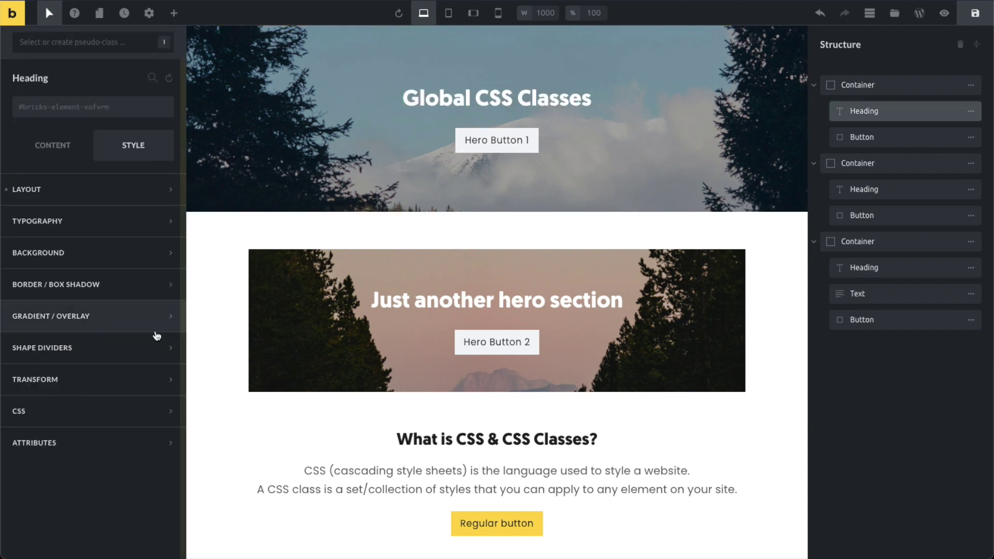
# Step: Set the heading's CSS Transition to .1s
pyautogui.click(78, 409)
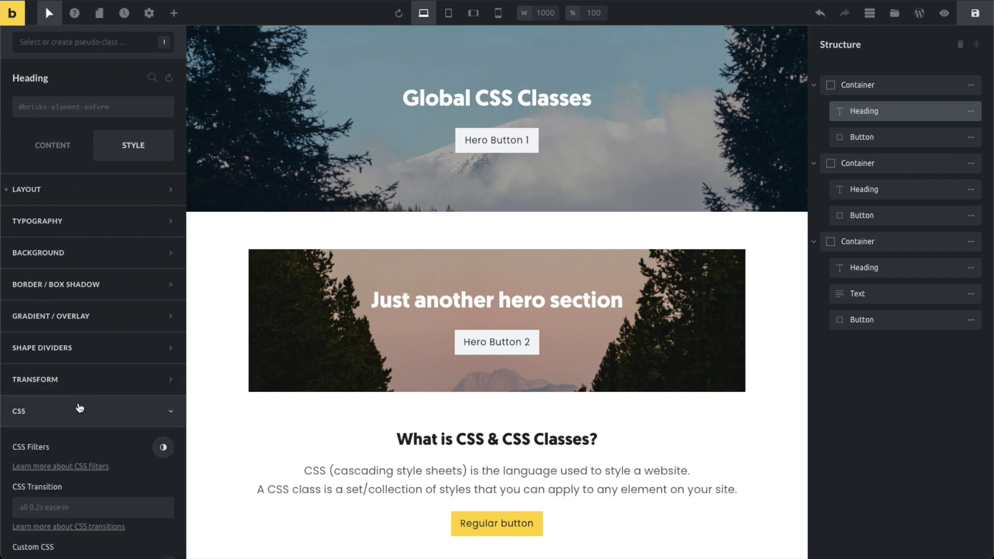
pyautogui.scroll(-3, 73, 359)
pyautogui.click(86, 368)
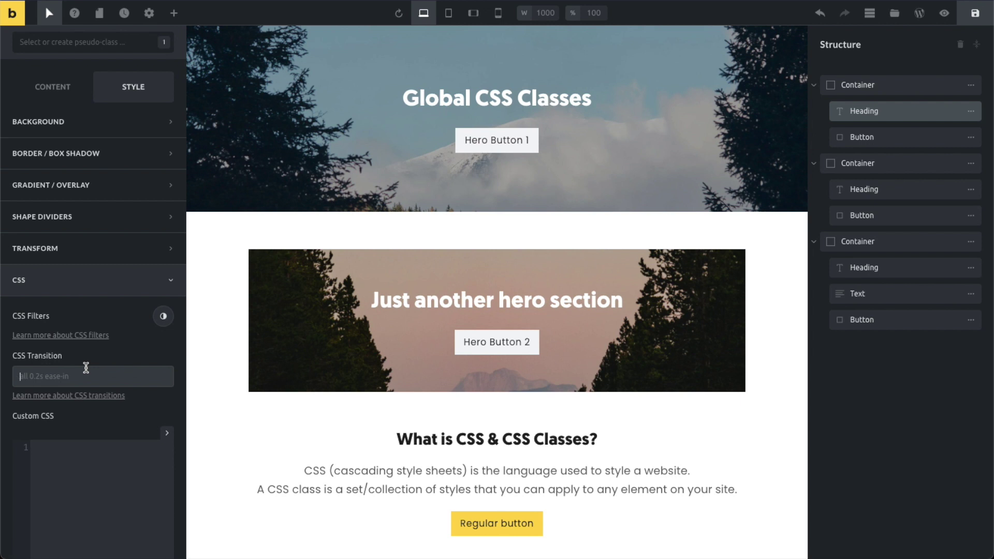
pyautogui.write('t1s')
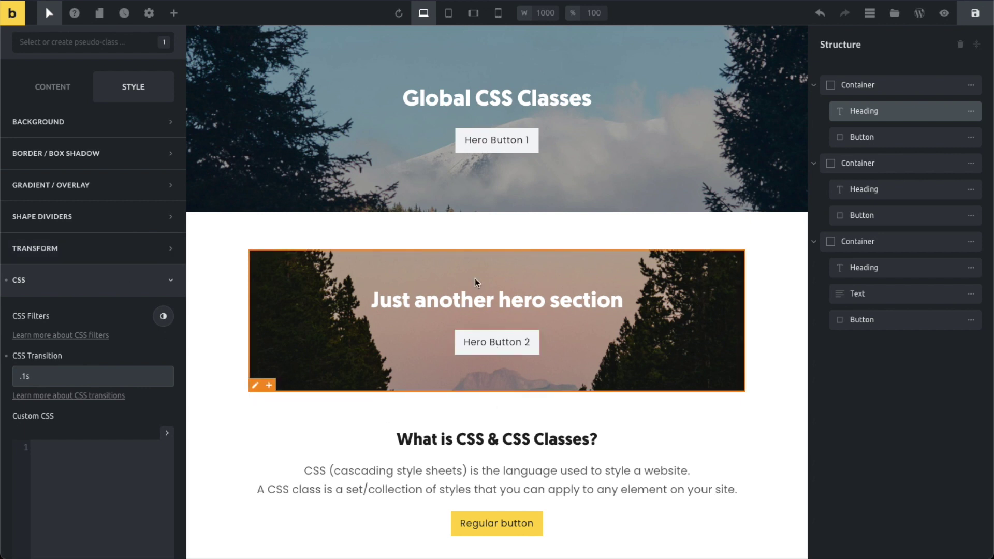
pyautogui.click(117, 279)
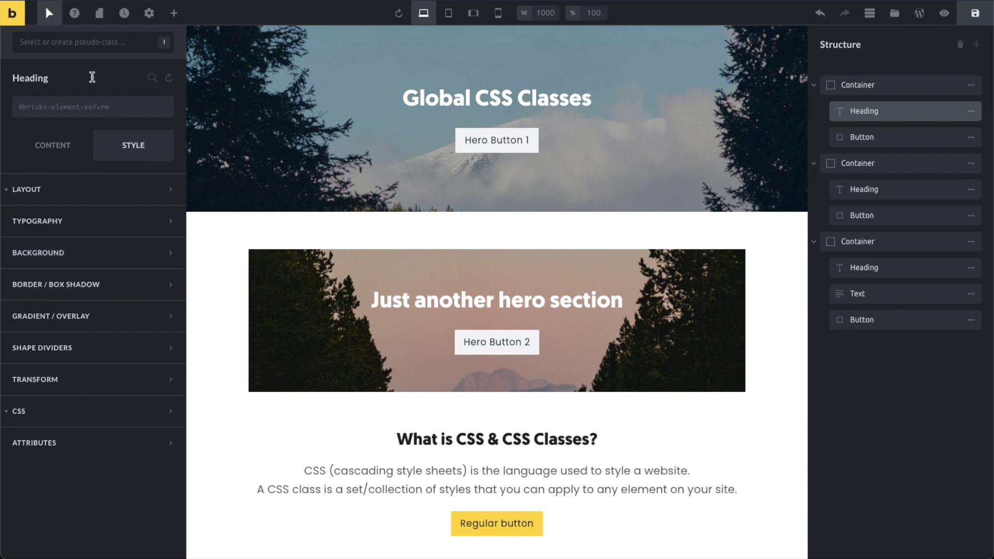
pyautogui.click(95, 45)
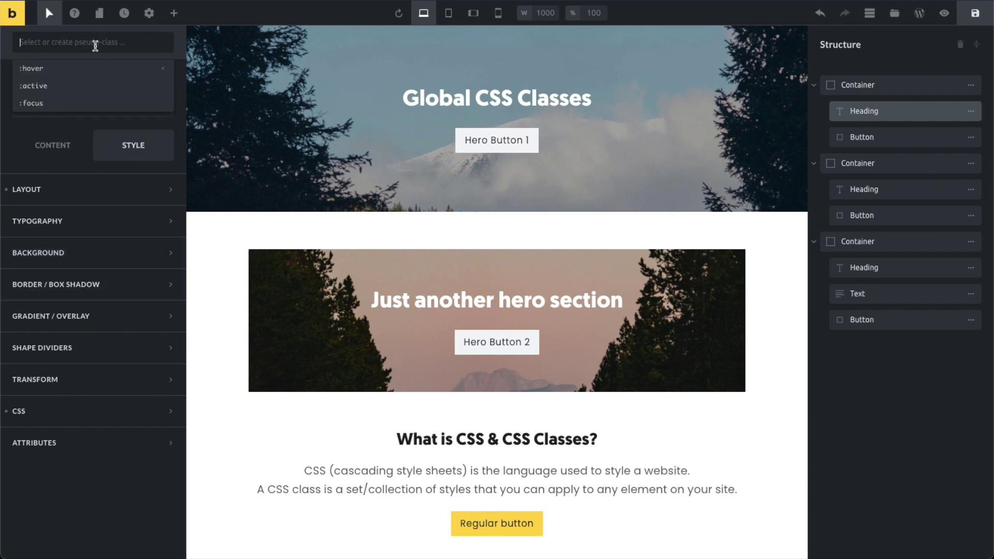
pyautogui.write(':visited')
pyautogui.press('Return')
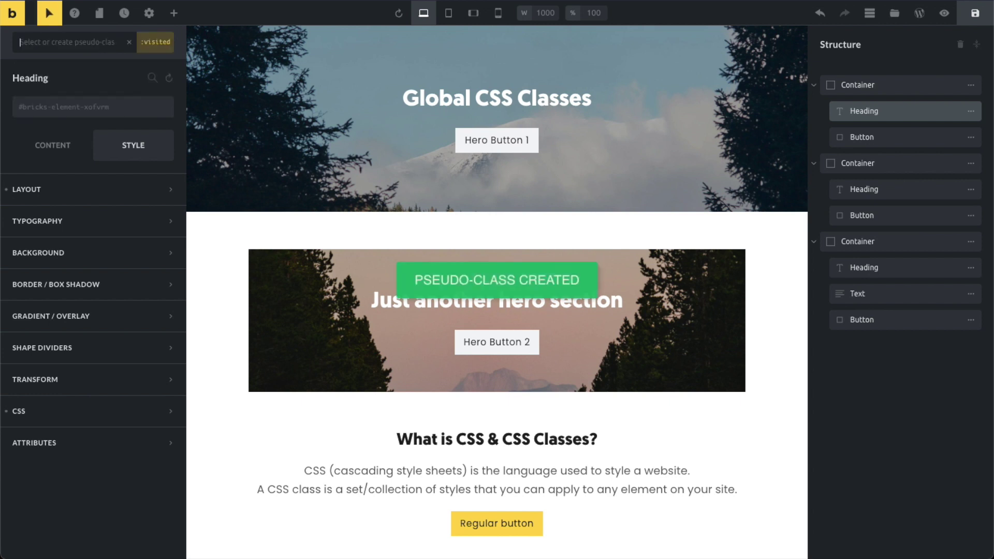
pyautogui.click(78, 42)
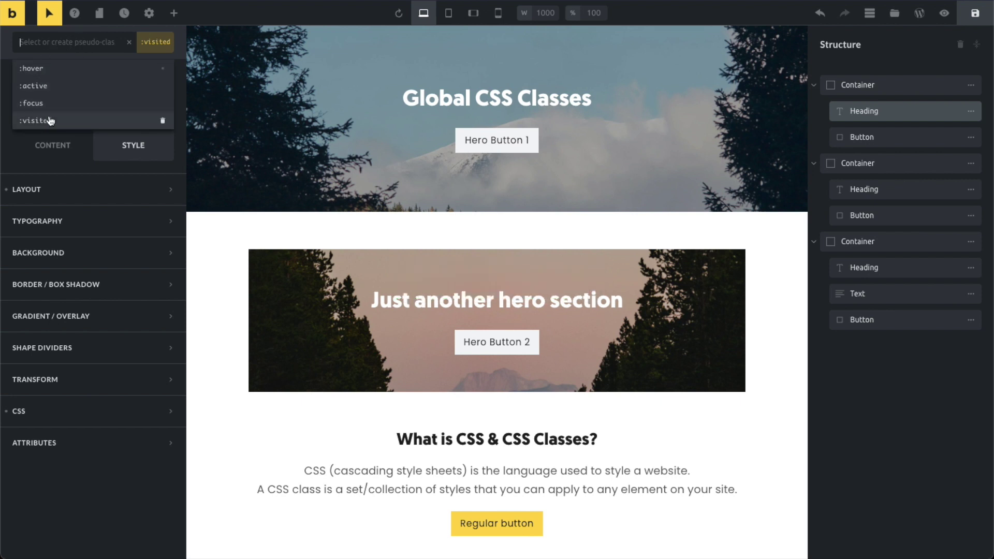
pyautogui.click(163, 123)
pyautogui.click(162, 123)
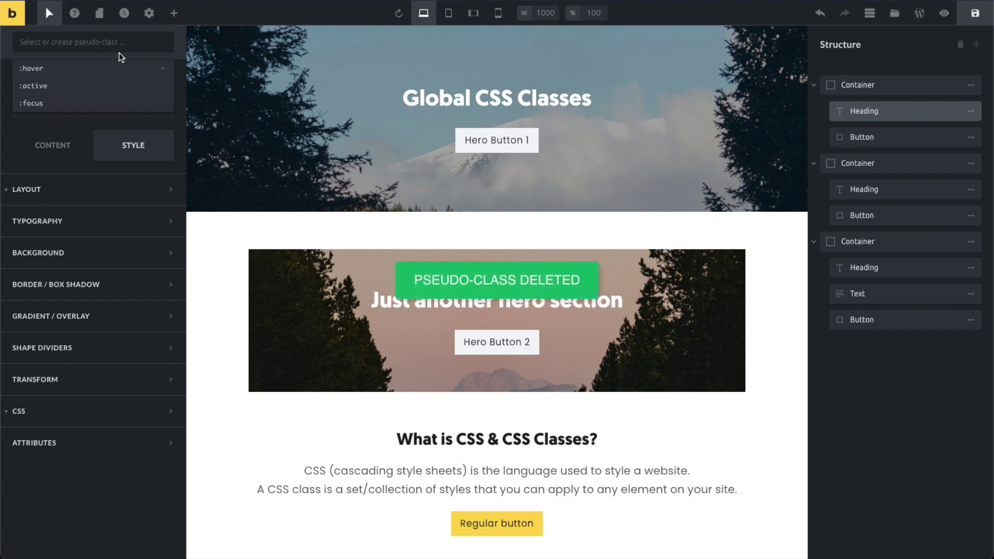
pyautogui.click(70, 44)
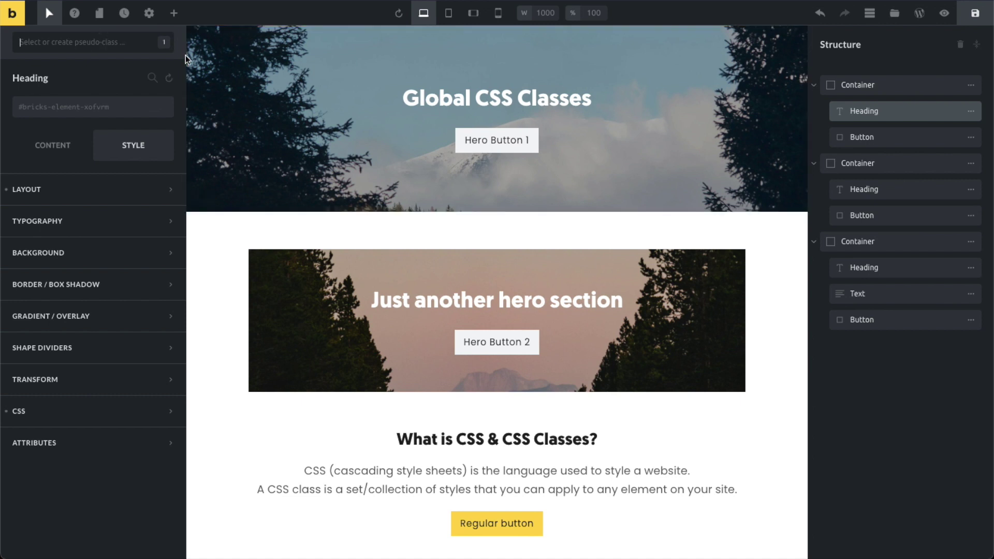
# Step: Create and activate a ::first-letter pseudo-element on the Global CSS Classes heading
pyautogui.click(425, 95)
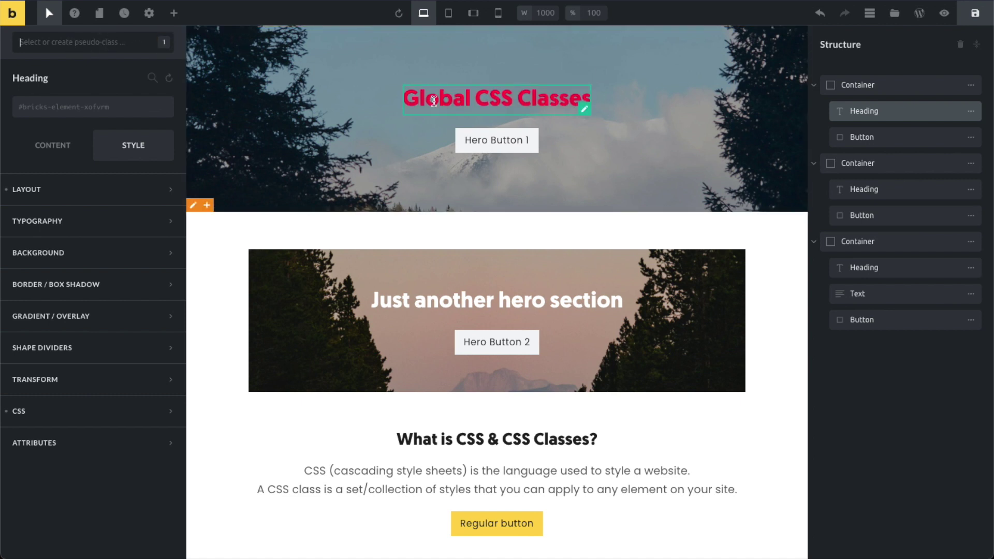
pyautogui.click(439, 98)
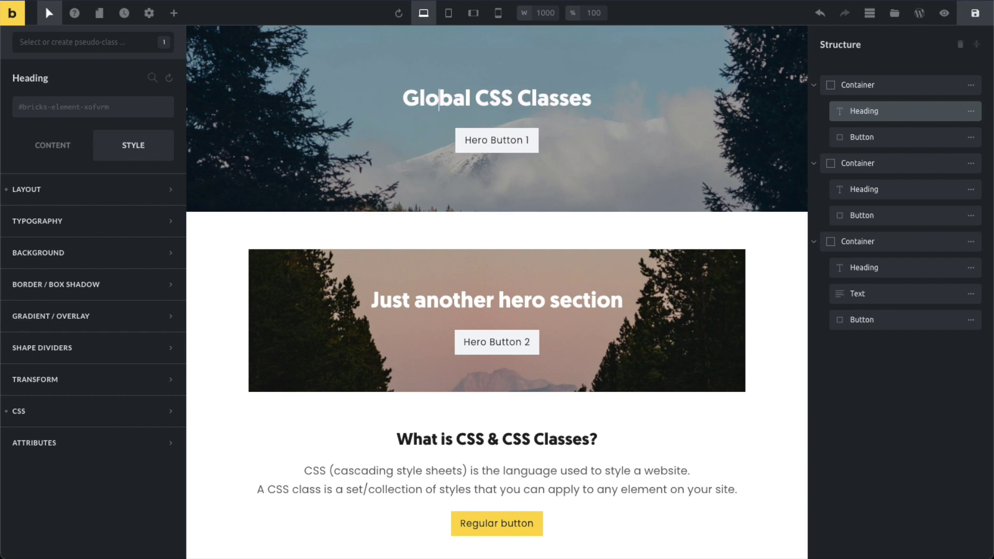
pyautogui.click(90, 45)
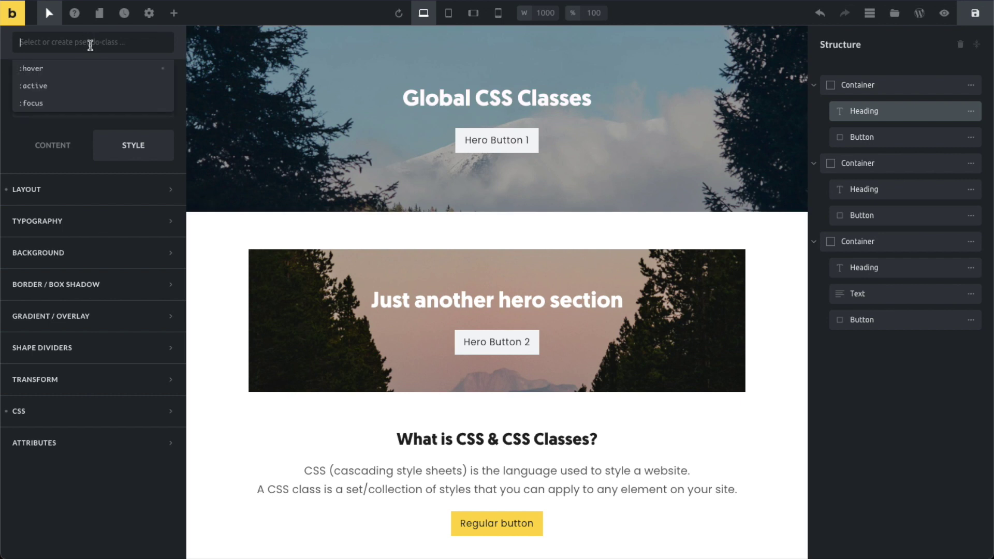
pyautogui.write('::first-letter')
pyautogui.click(20, 42)
pyautogui.write(':')
pyautogui.click(167, 43)
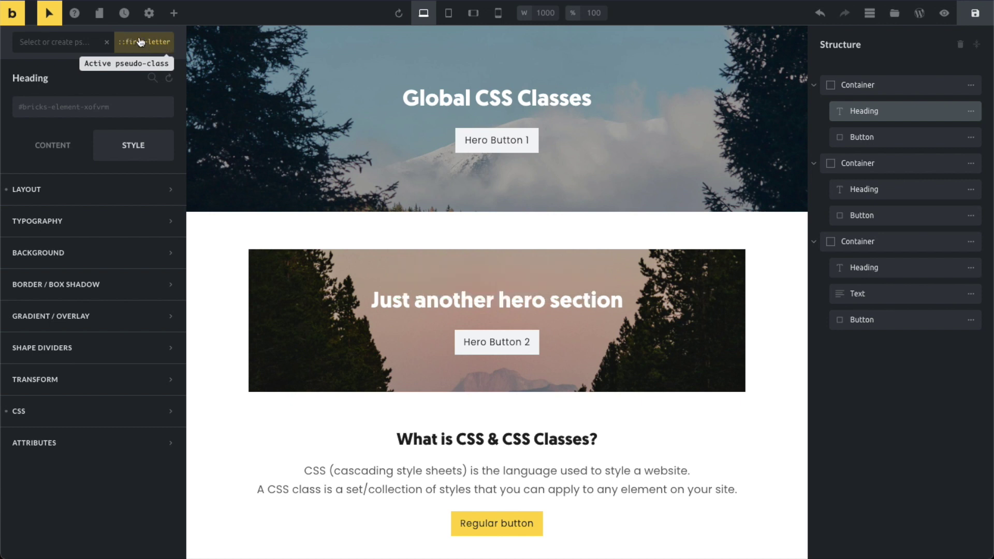
pyautogui.click(84, 225)
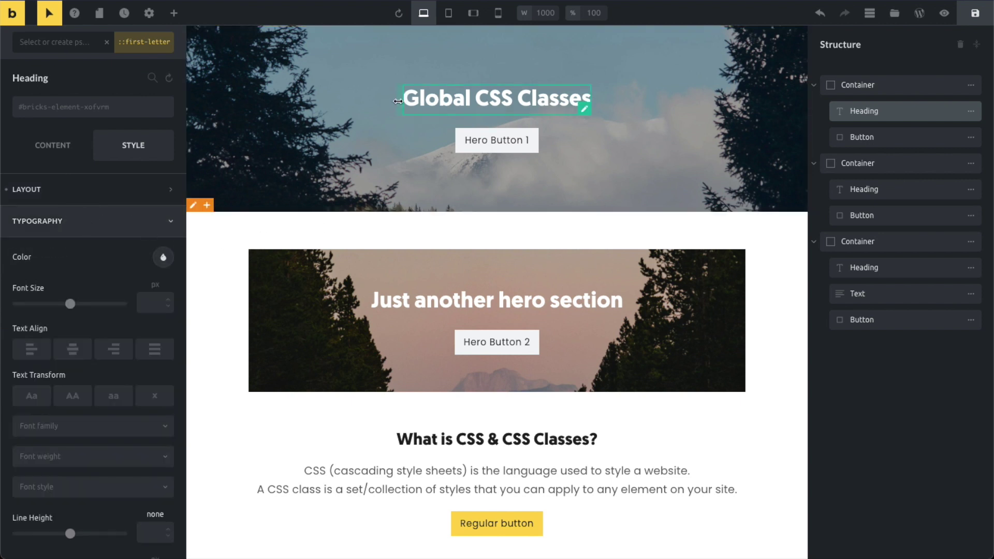
# Step: Colour the heading's first letter purple #d900ff and set its font size to 60 px
pyautogui.click(163, 258)
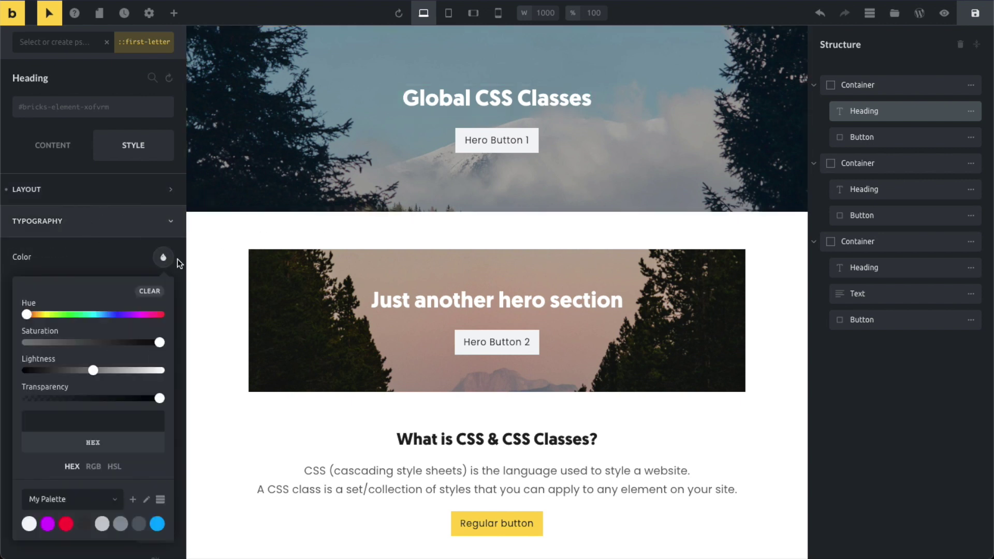
pyautogui.scroll(-1, 93, 254)
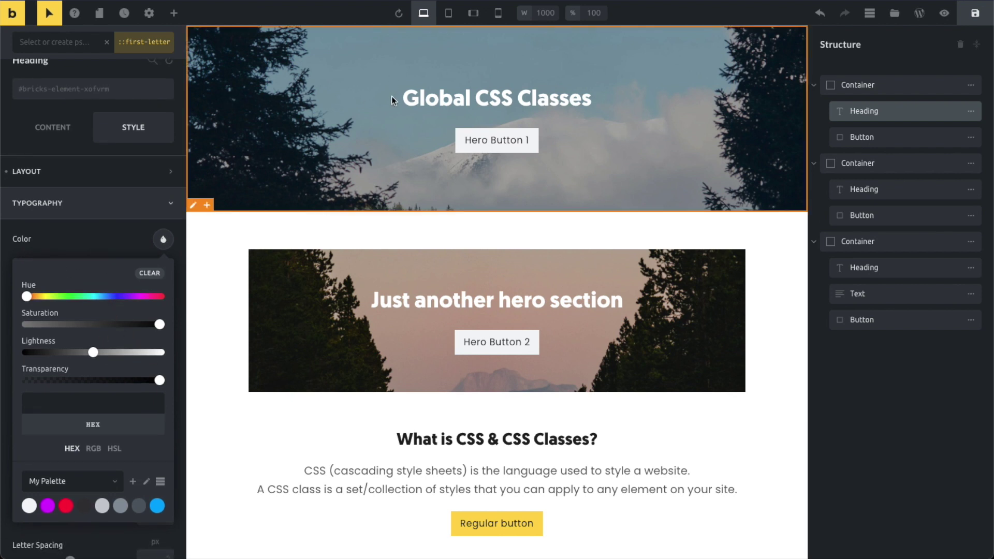
pyautogui.click(420, 93)
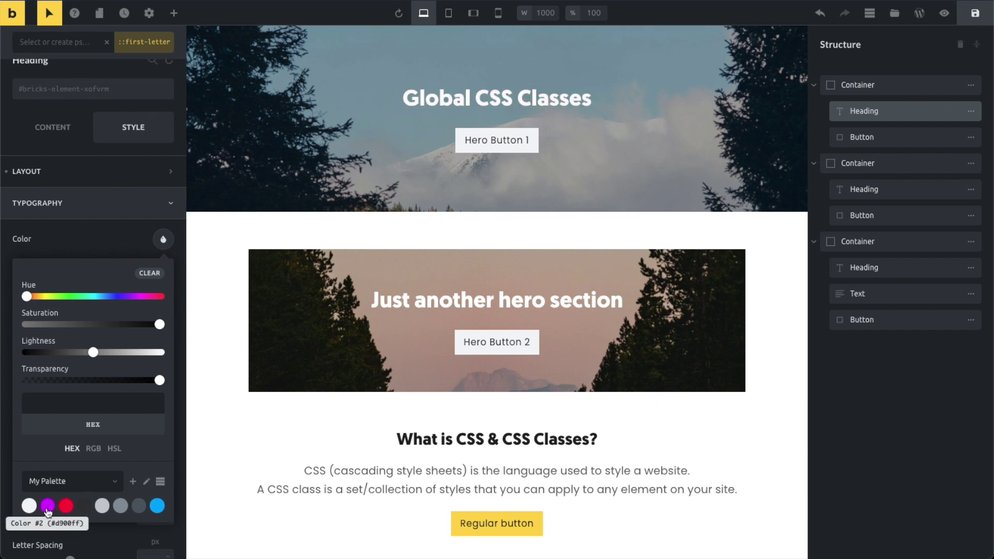
pyautogui.click(48, 510)
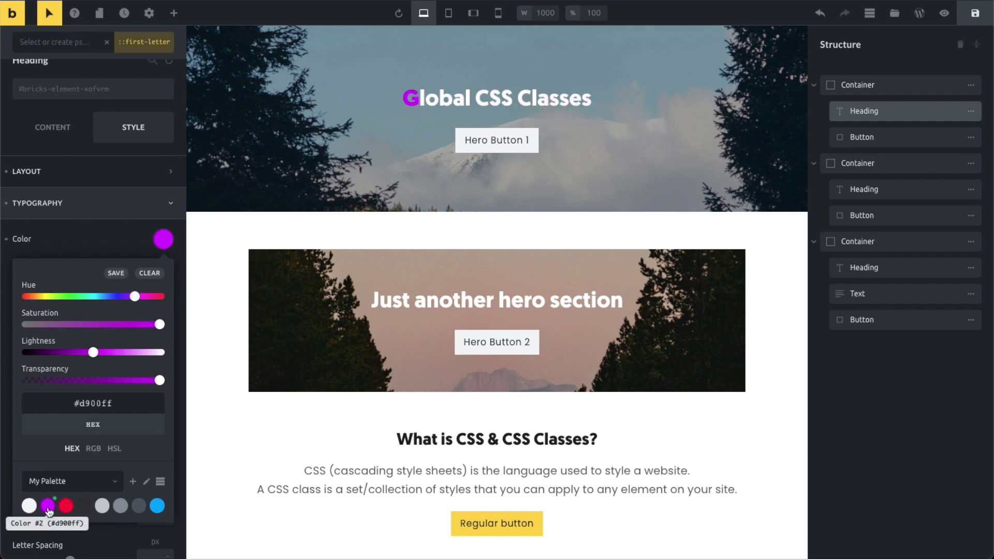
pyautogui.click(88, 253)
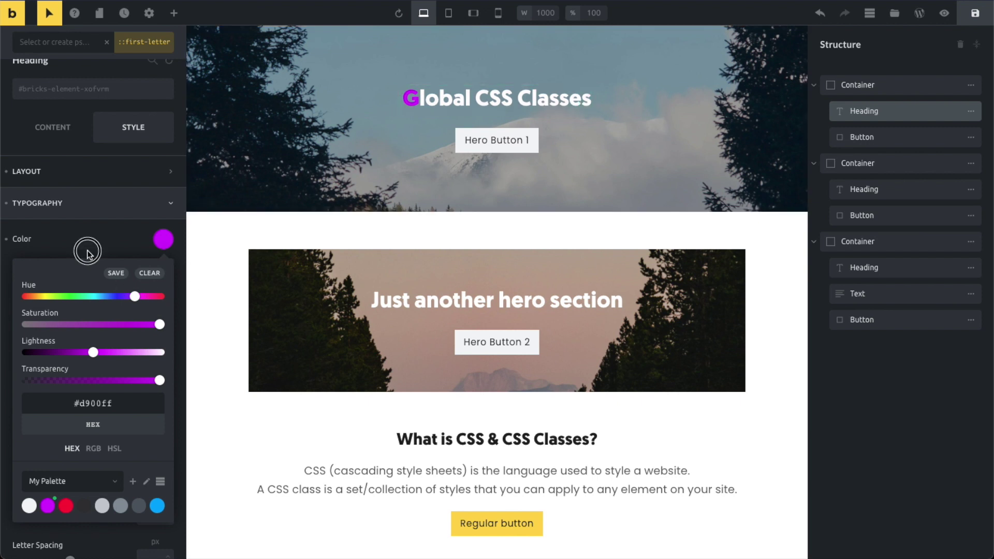
pyautogui.click(153, 283)
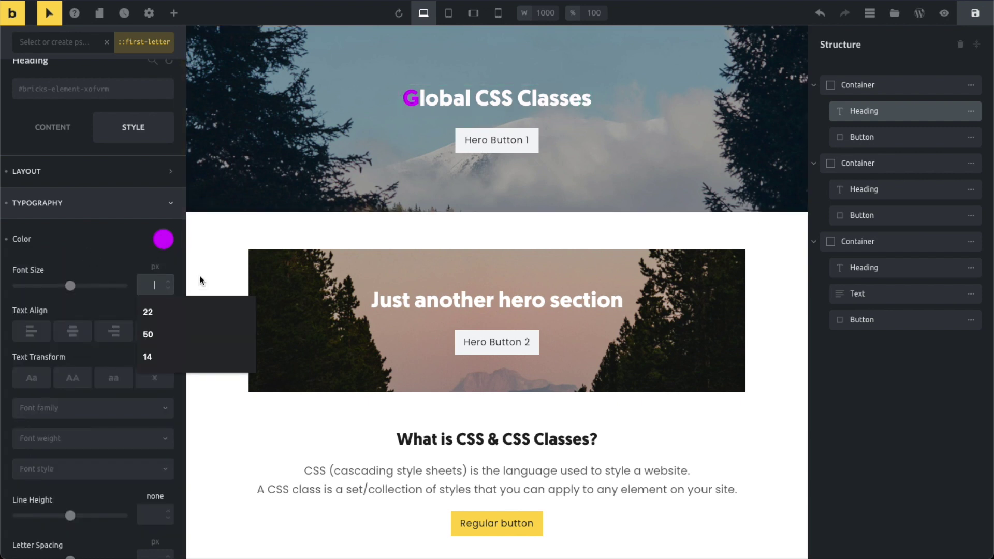
pyautogui.write('50')
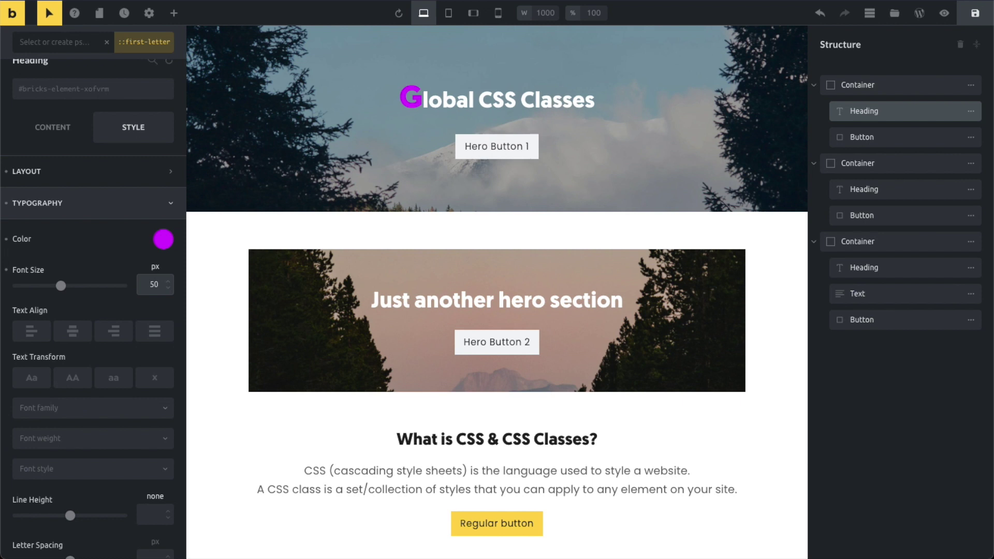
pyautogui.hotkey('shift', 'Up')
pyautogui.hotkey('shift', 'Up')
pyautogui.hotkey('shift', 'Down')
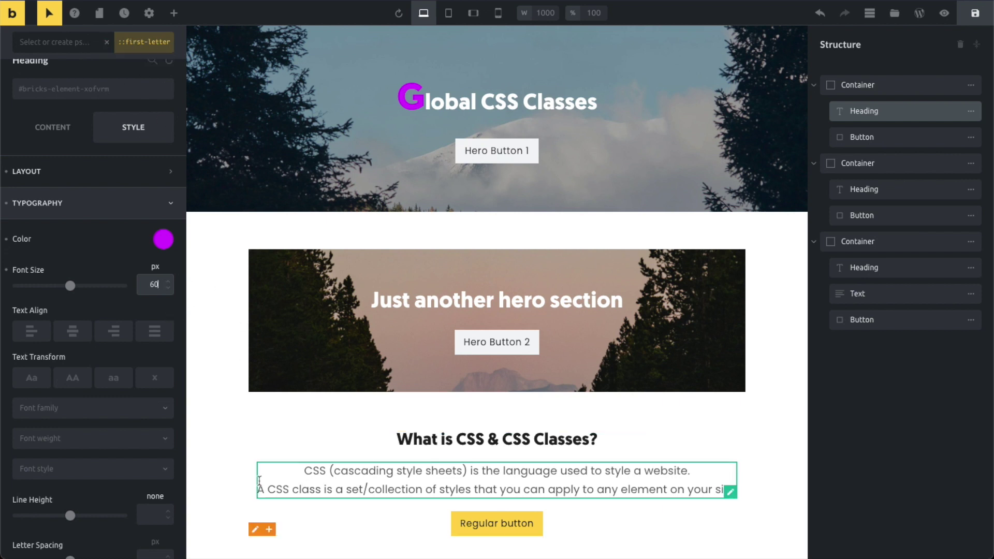
# Step: Select the paragraph text element and create a ::first-line pseudo-element for it
pyautogui.click(208, 507)
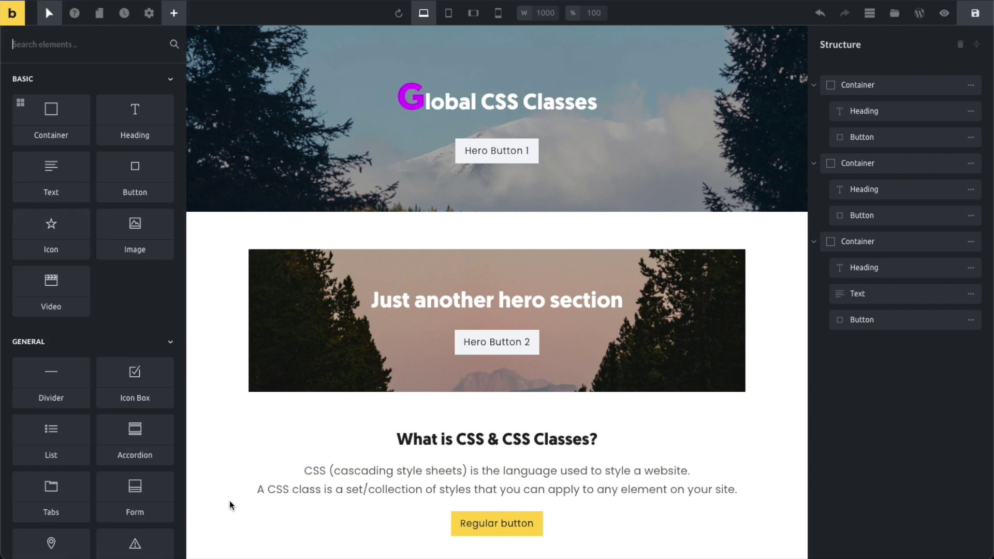
pyautogui.click(730, 494)
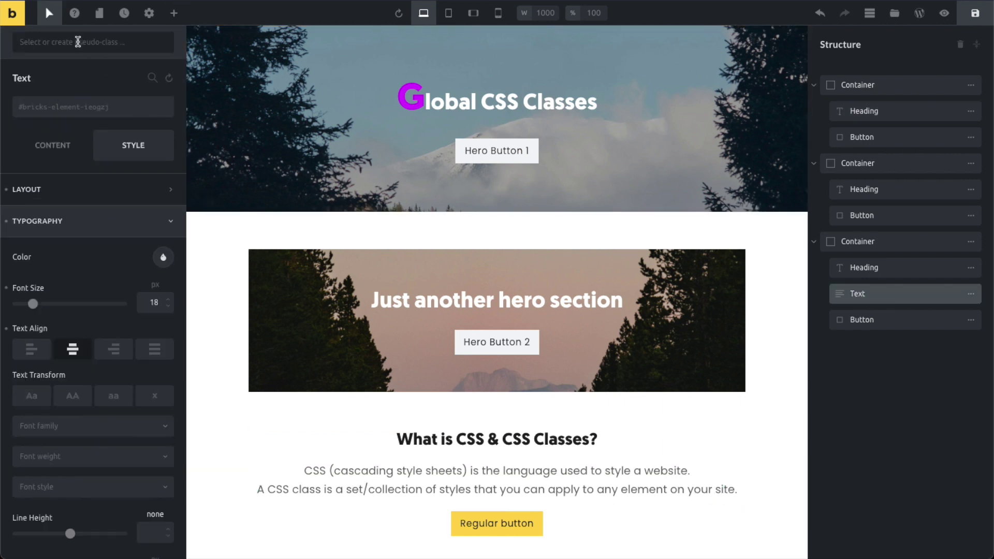
pyautogui.click(79, 43)
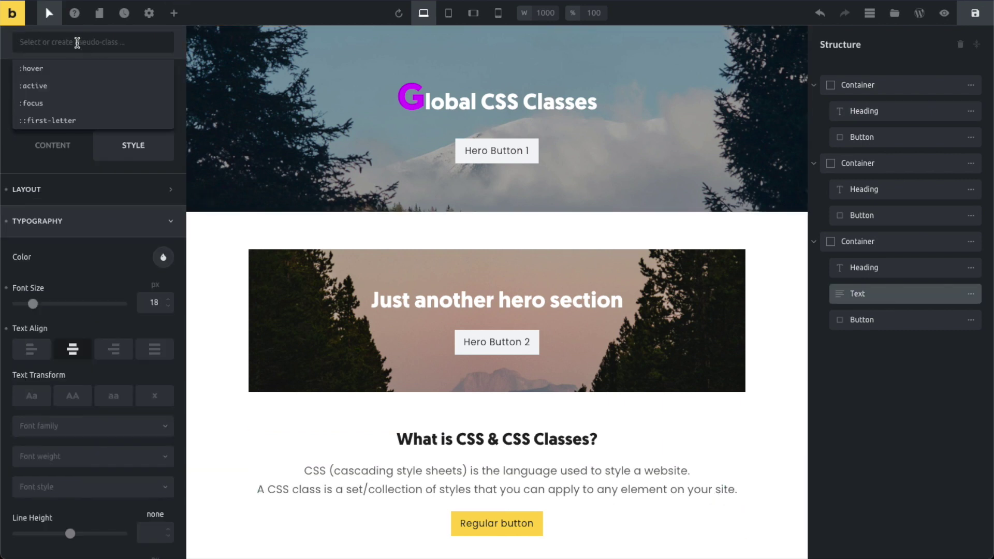
pyautogui.write('::first-line')
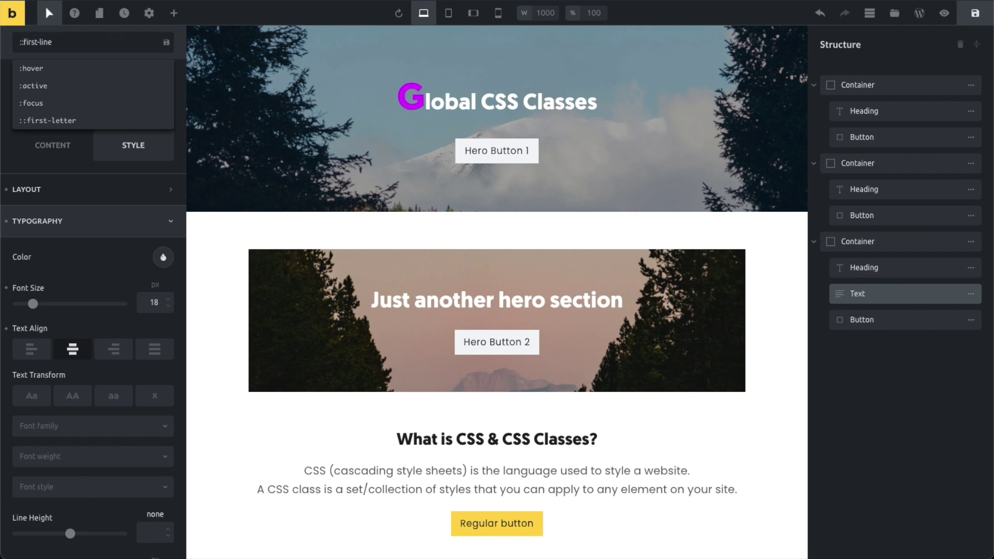
pyautogui.press('Return')
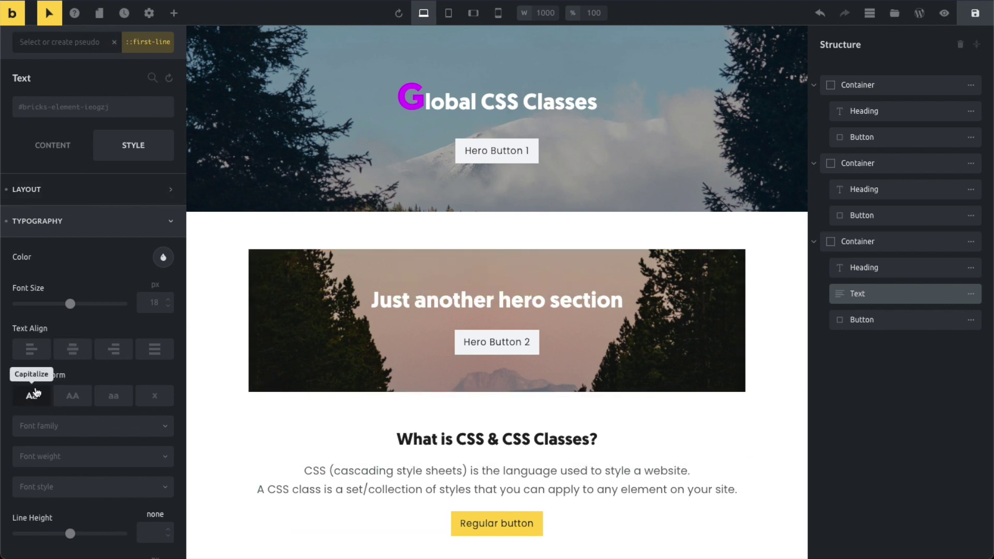
# Step: Make the paragraph's first line uppercase and colour it blue #00aaff
pyautogui.click(73, 395)
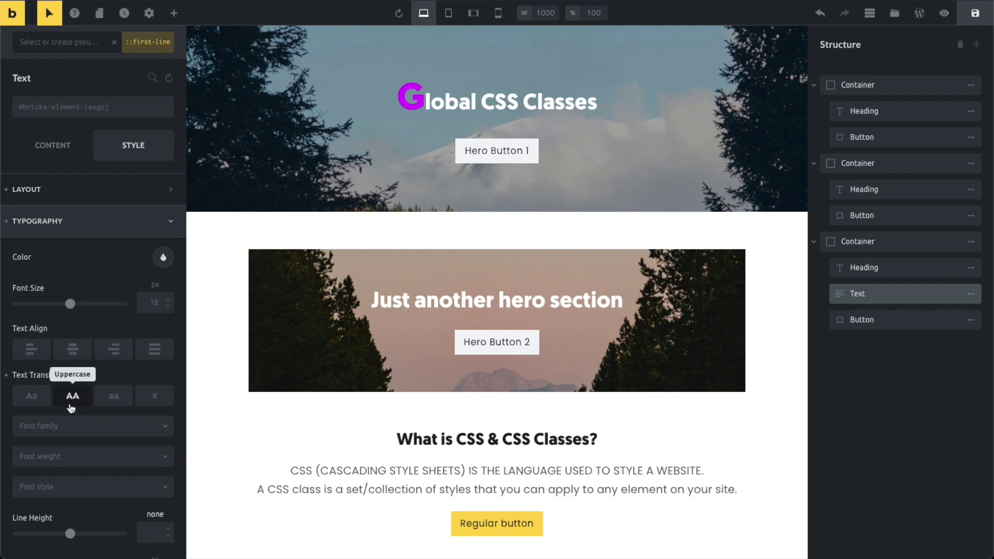
pyautogui.click(72, 404)
pyautogui.click(75, 399)
pyautogui.click(74, 400)
pyautogui.click(73, 396)
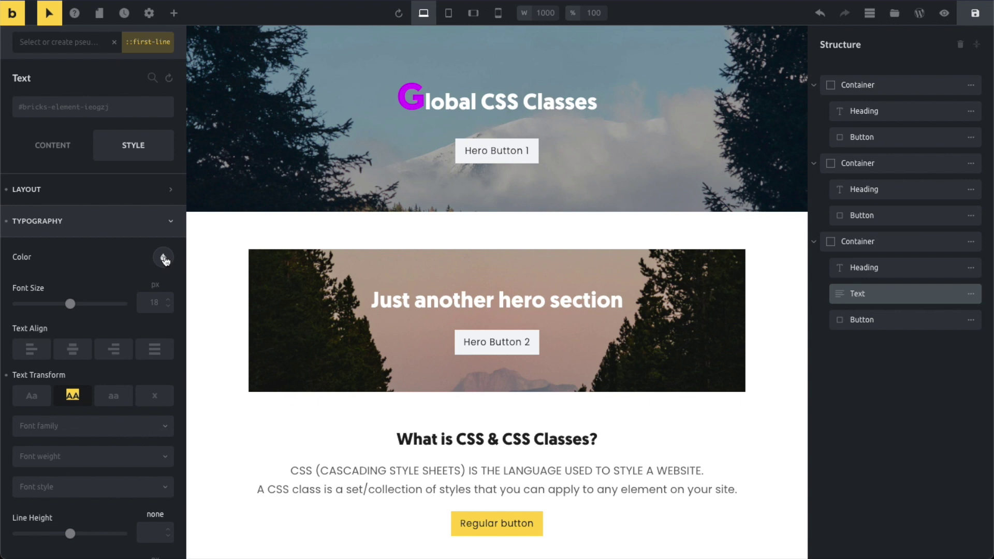
pyautogui.click(164, 259)
pyautogui.click(157, 525)
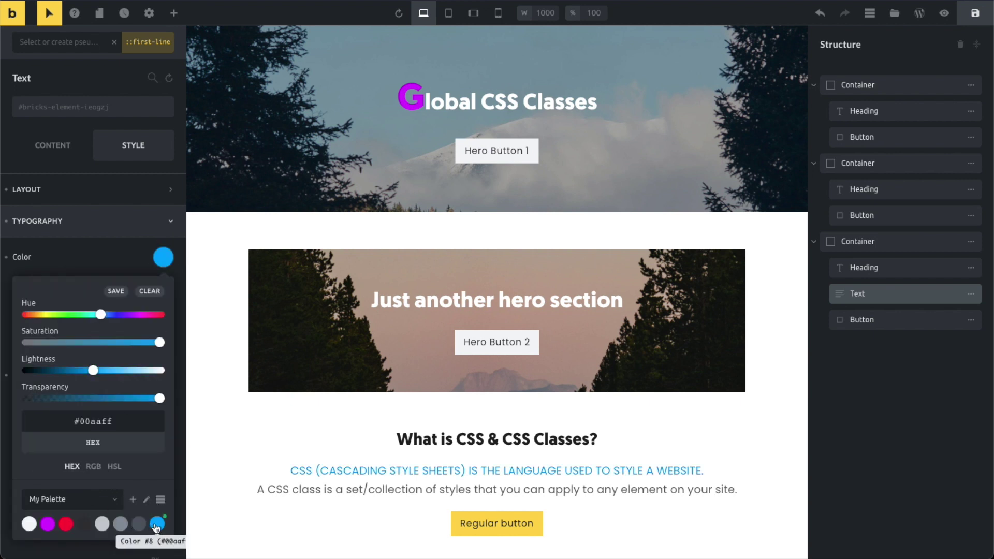
pyautogui.click(128, 258)
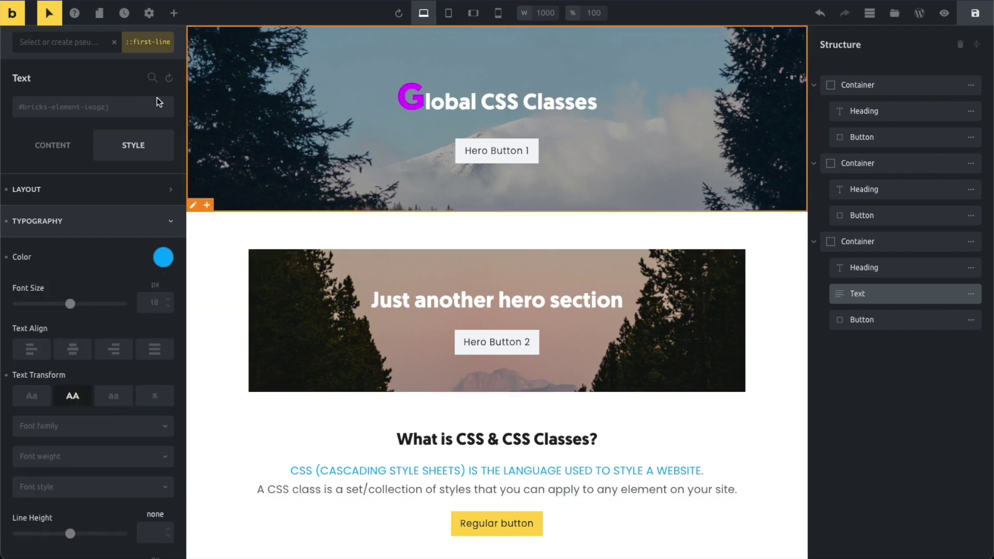